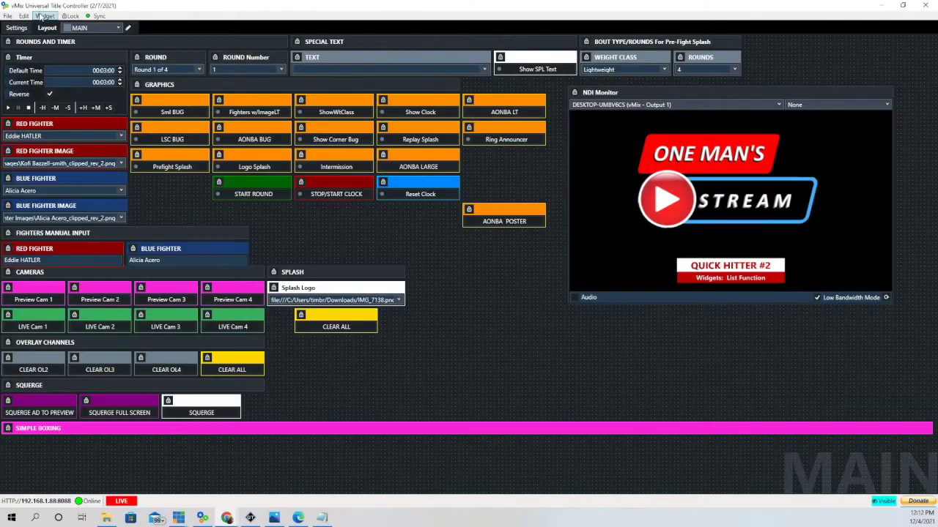
# - Add a new list widget to the empty layout and name it 'List Widget'
pyautogui.click(35, 9)
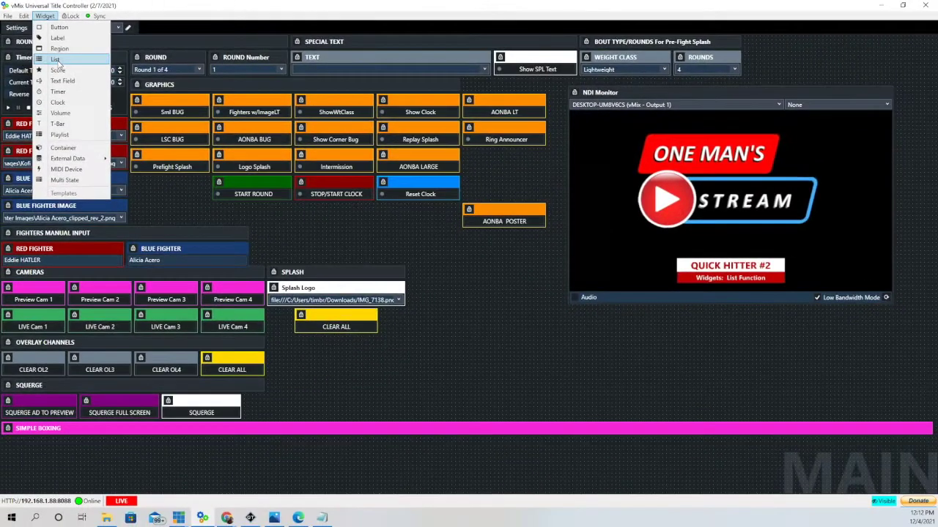
pyautogui.click(49, 55)
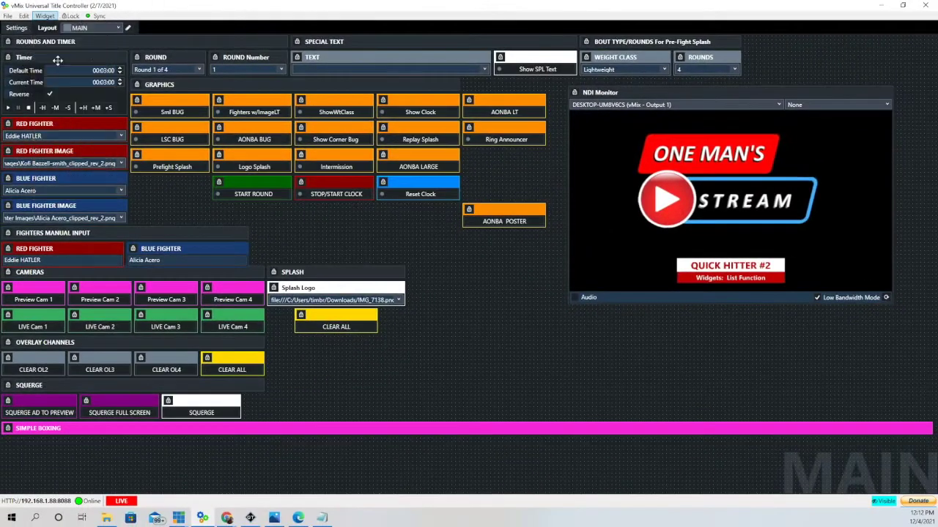
pyautogui.click(455, 353)
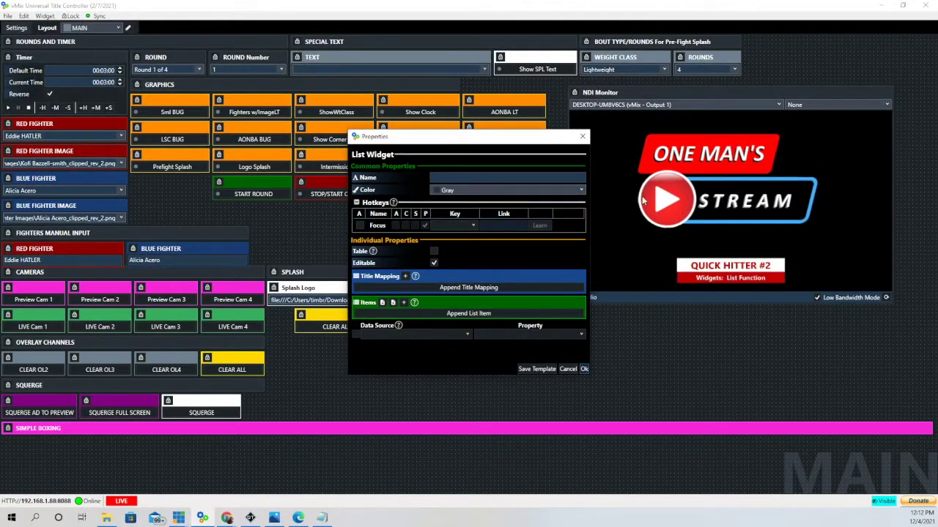
pyautogui.click(468, 177)
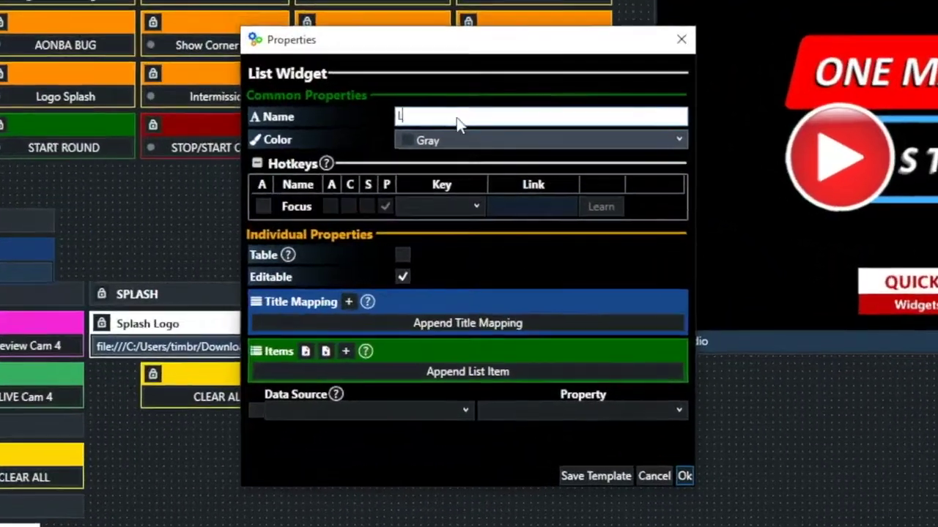
pyautogui.write('List ')
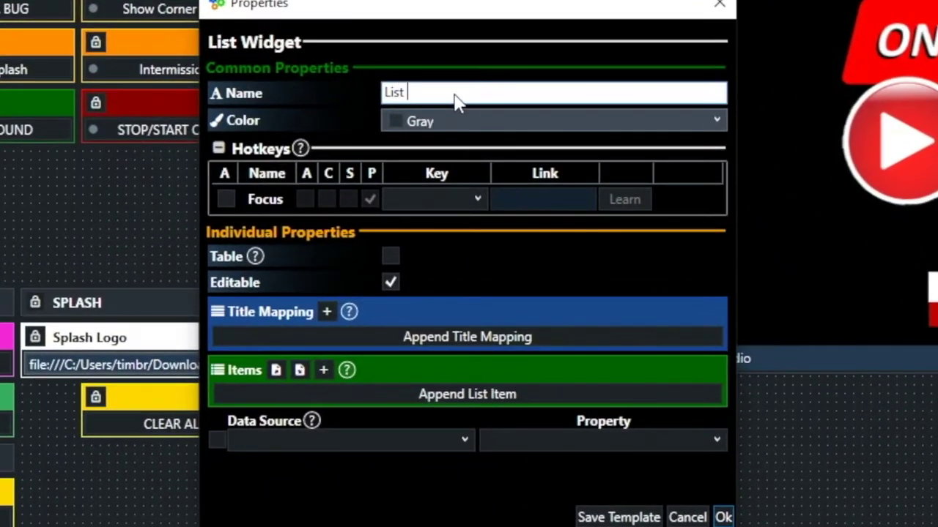
pyautogui.write('Widget')
# - Map the widget to boxing fighter lt images Fighter 1 Name.Text and rename it 'List Widget Fighter 1'
pyautogui.click(327, 311)
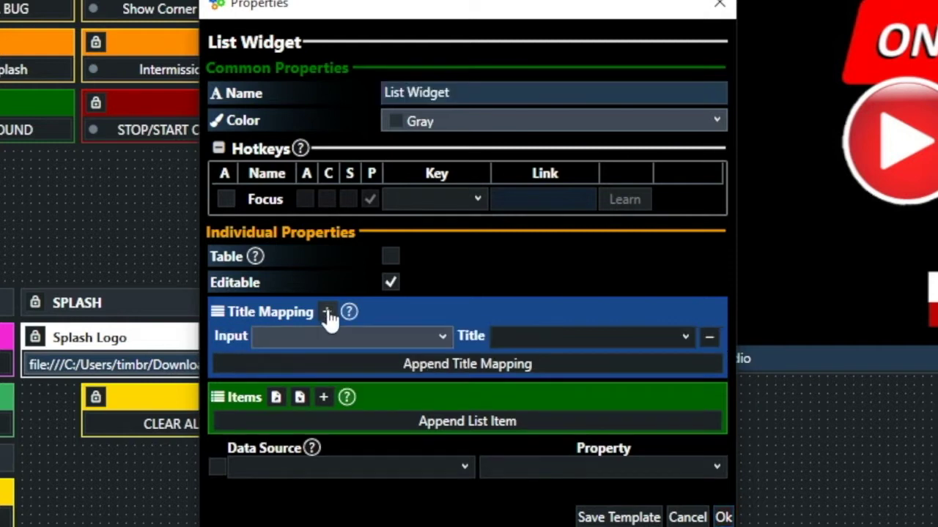
pyautogui.click(442, 337)
pyautogui.scroll(-5, 408, 462)
pyautogui.scroll(-1, 408, 475)
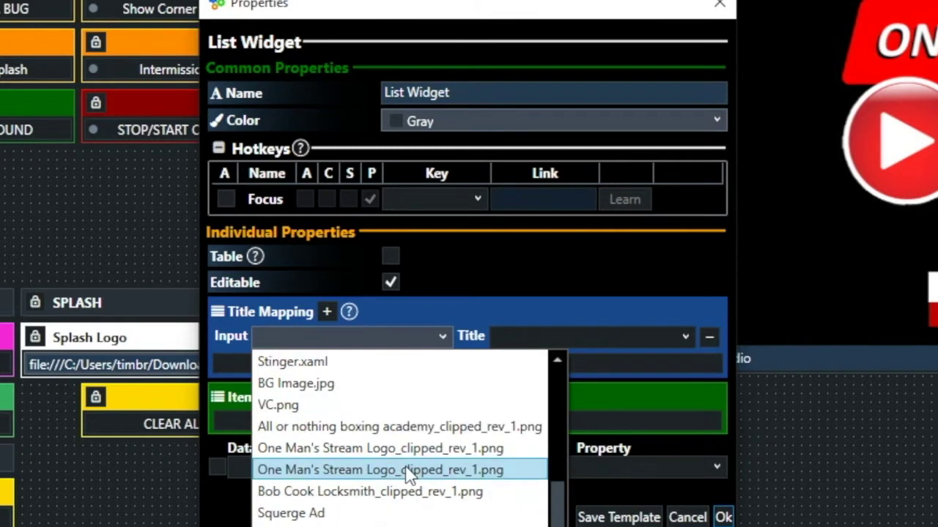
pyautogui.scroll(-2, 367, 498)
pyautogui.click(367, 513)
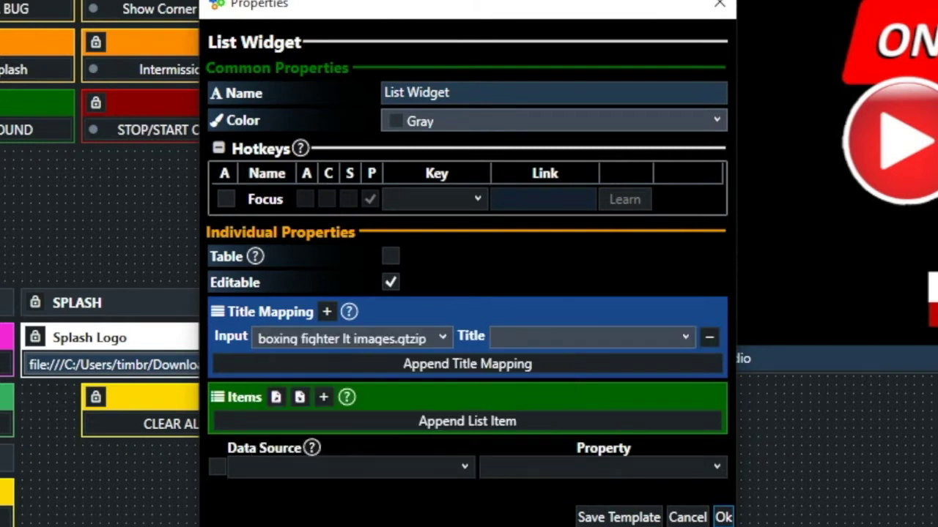
pyautogui.click(689, 339)
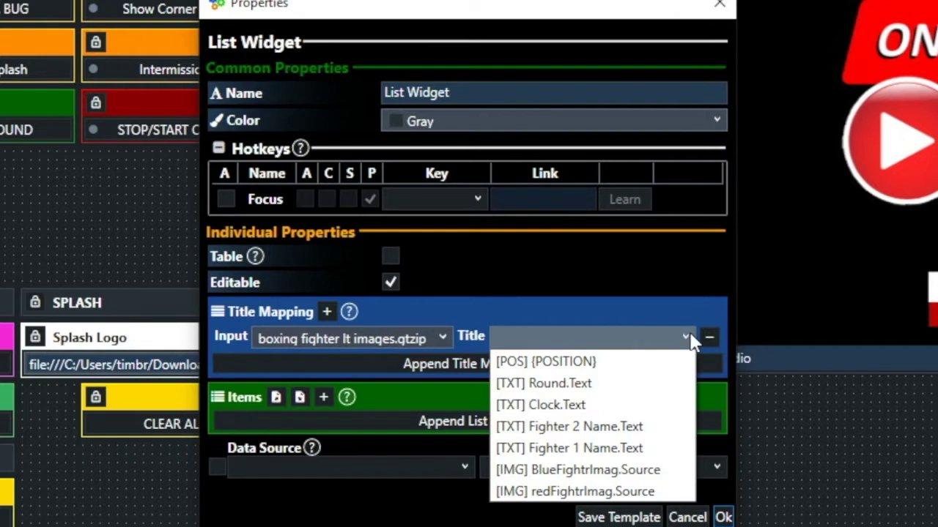
pyautogui.click(589, 448)
pyautogui.click(515, 98)
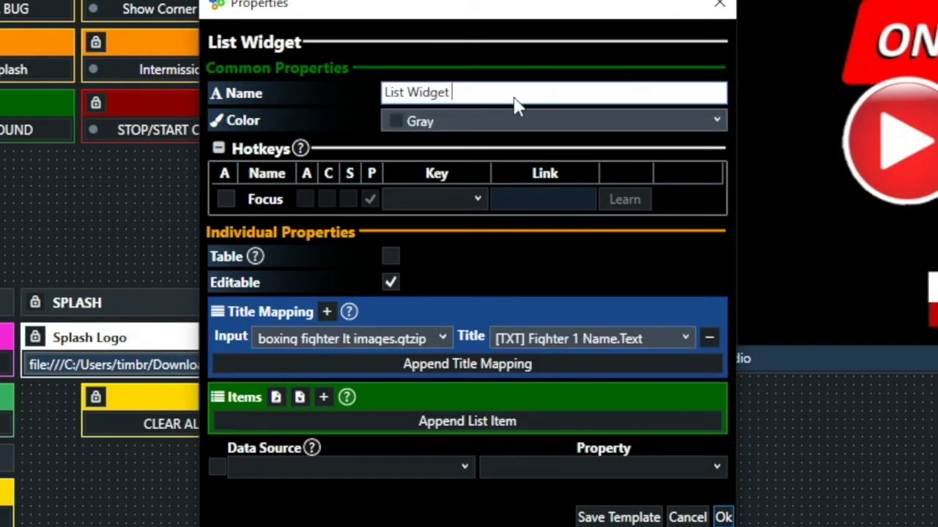
pyautogui.write('Fighter 1')
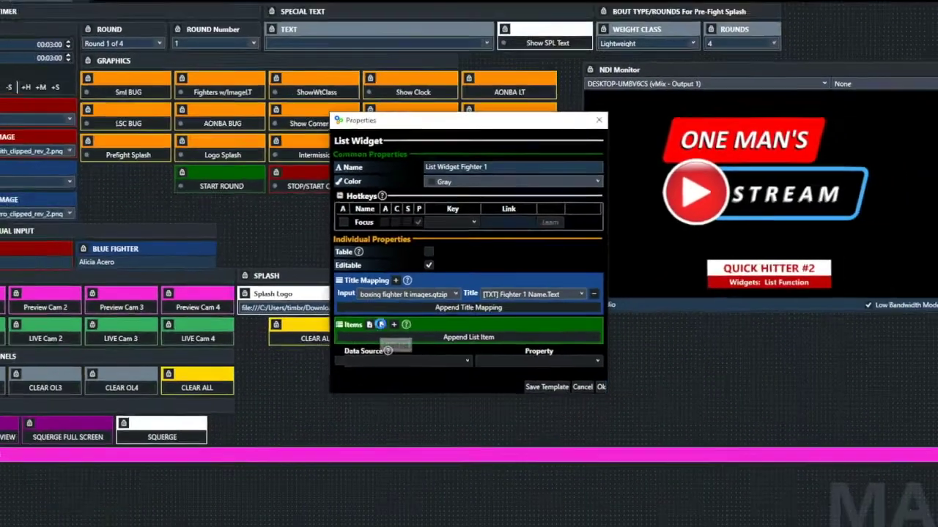
# - Load the widget's list items from the Fighter Names 11-20-2021 text file
pyautogui.click(275, 379)
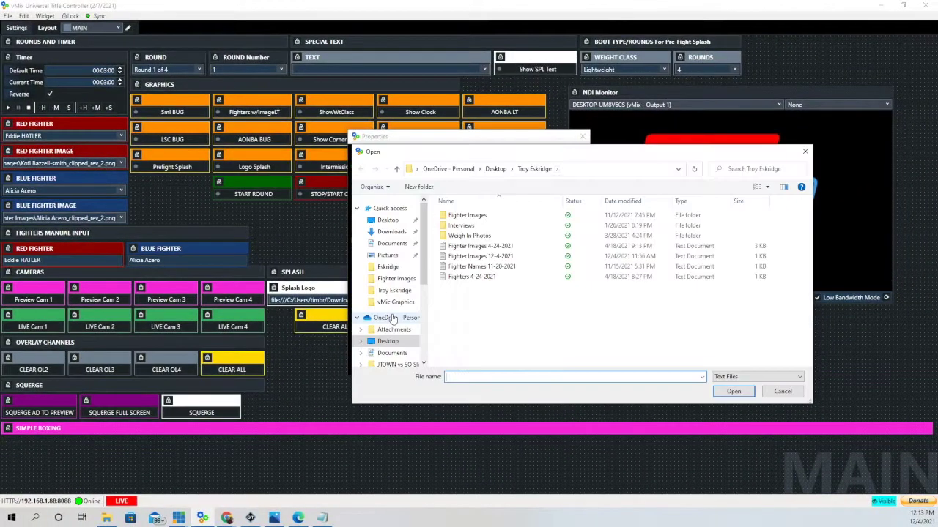
pyautogui.click(493, 268)
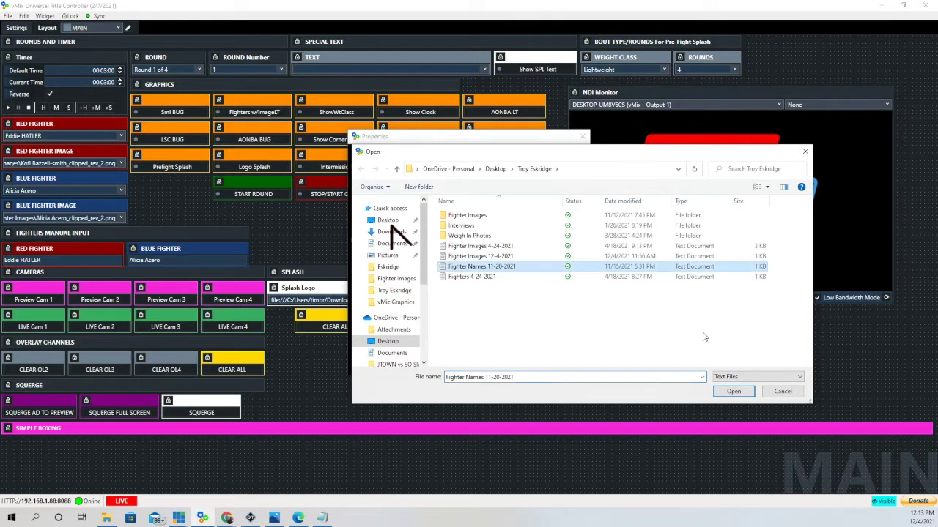
pyautogui.click(734, 391)
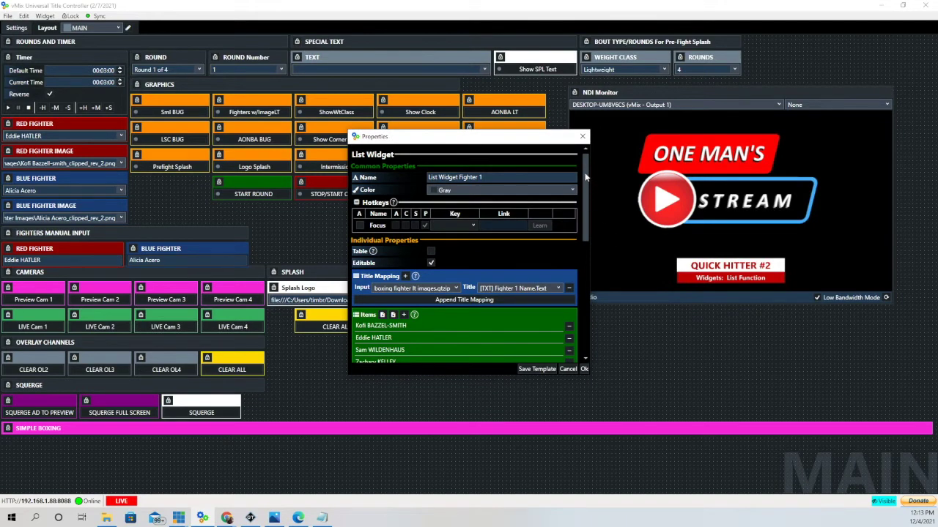
pyautogui.moveTo(585, 177); pyautogui.dragTo(583, 203)
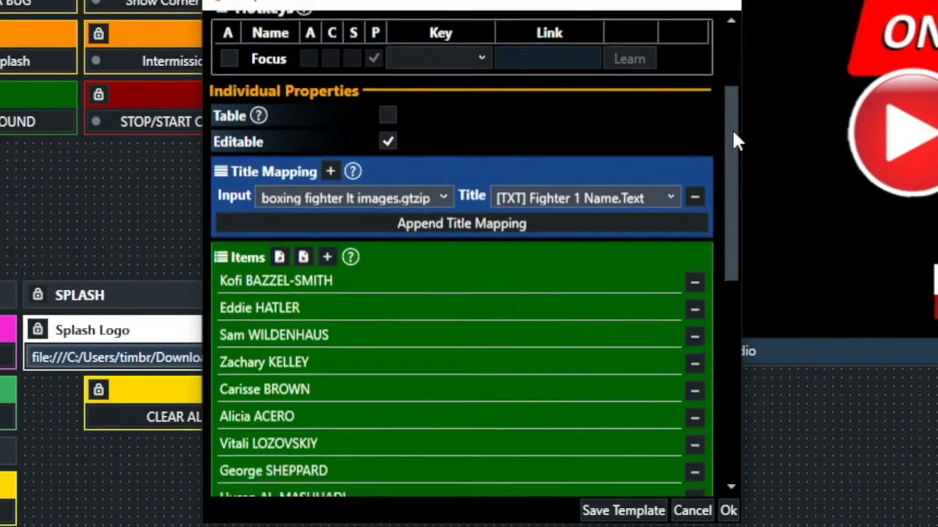
pyautogui.moveTo(733, 134); pyautogui.dragTo(716, 347)
# - Append a final list item named 'New Fighter'
pyautogui.click(242, 427)
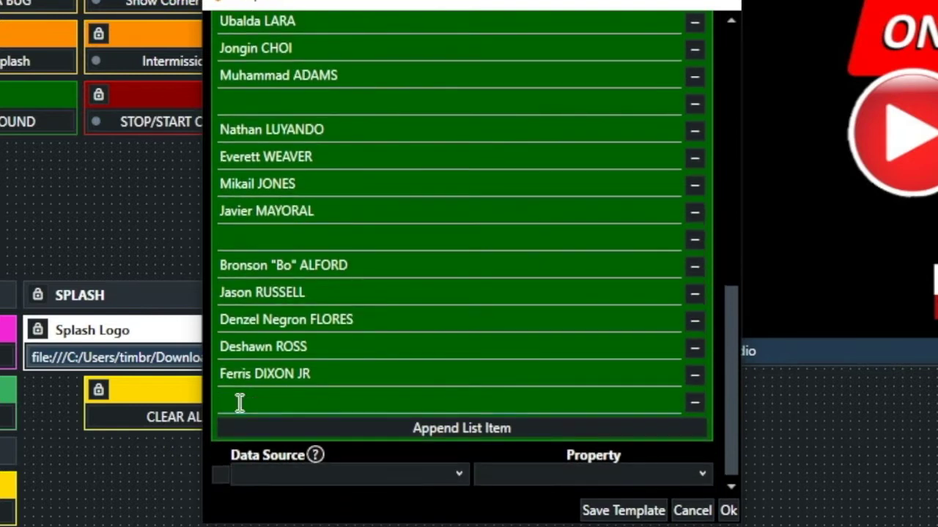
pyautogui.click(240, 402)
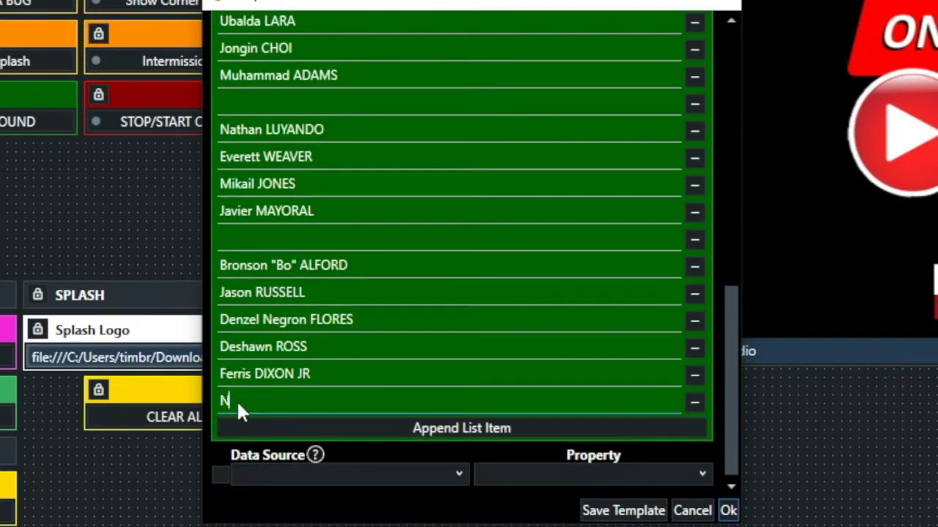
pyautogui.write('New Fighter')
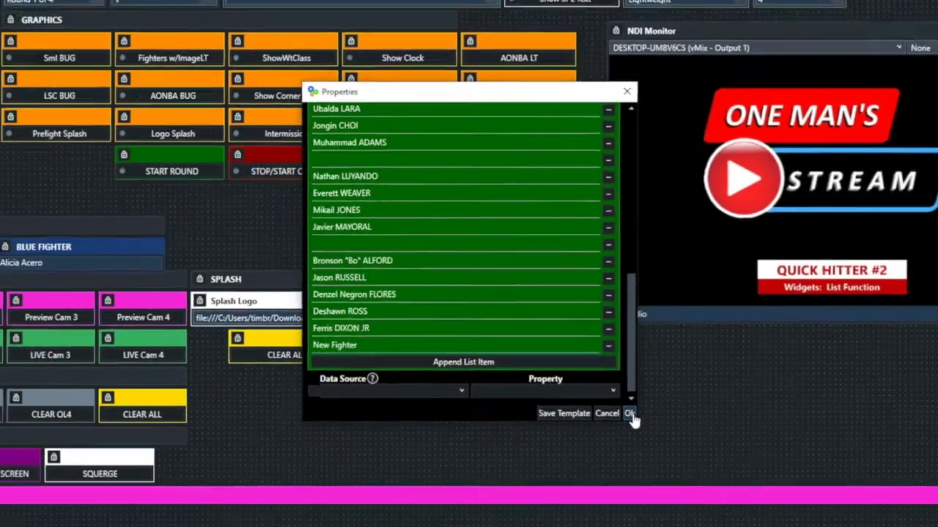
# - Save the list widget settings and widen the widget to show full names
pyautogui.click(728, 510)
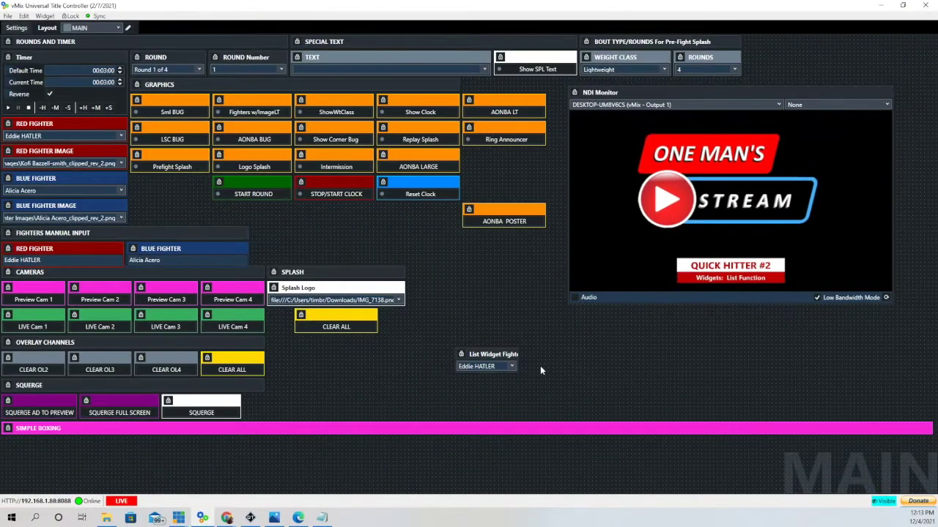
pyautogui.moveTo(519, 357)
pyautogui.moveTo(518, 357); pyautogui.dragTo(675, 358)
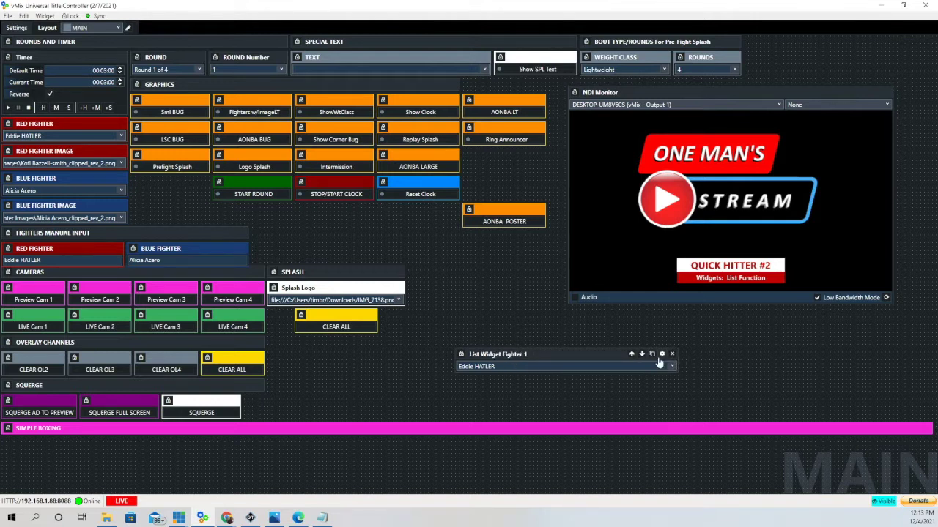
# - Clear overlay channel 3, put Fighters w/ImageLT on air, and move the widget left
pyautogui.click(102, 369)
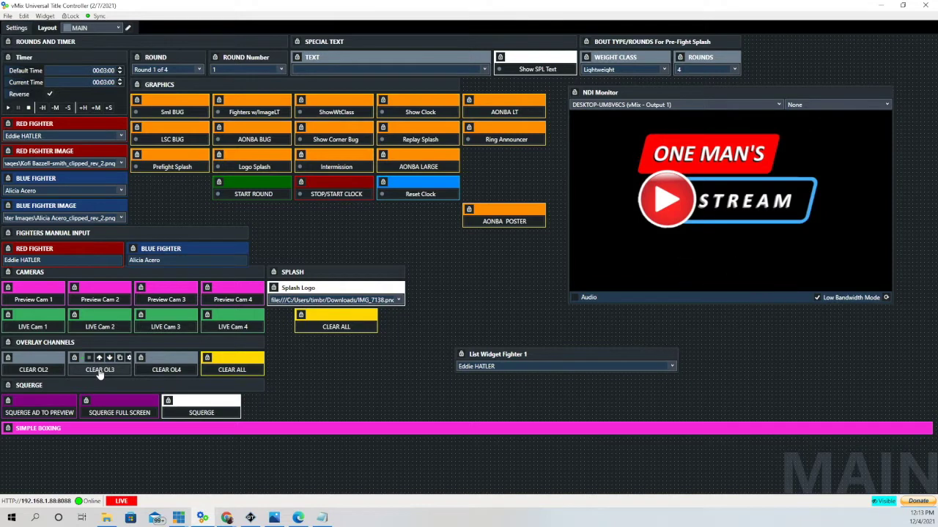
pyautogui.click(257, 113)
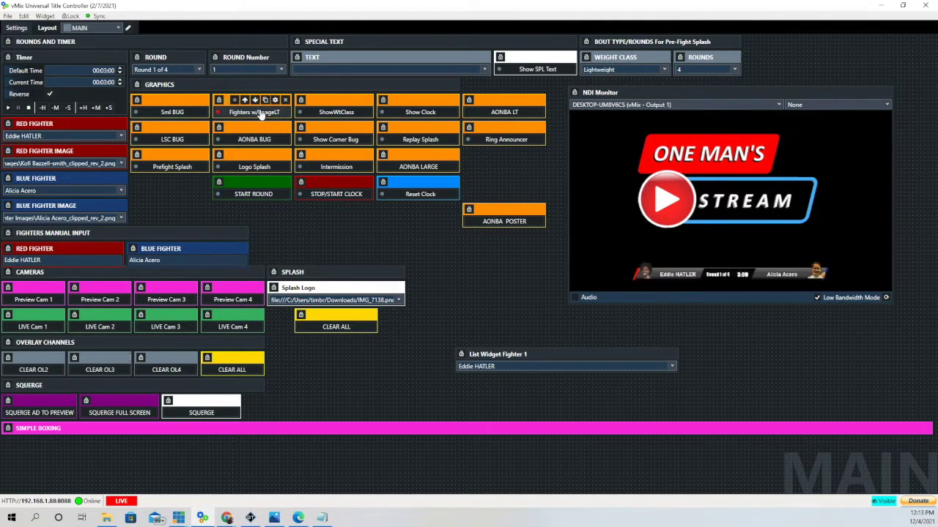
pyautogui.click(652, 366)
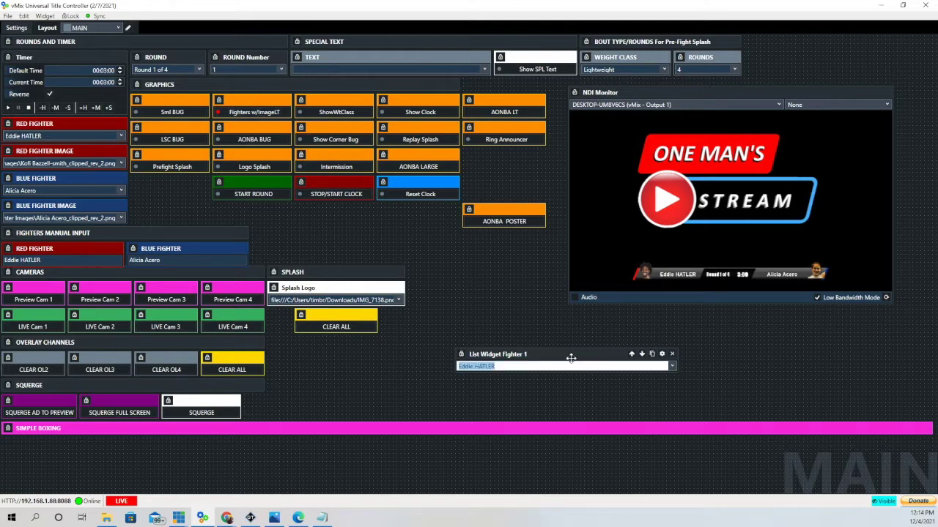
pyautogui.moveTo(571, 356); pyautogui.dragTo(436, 358)
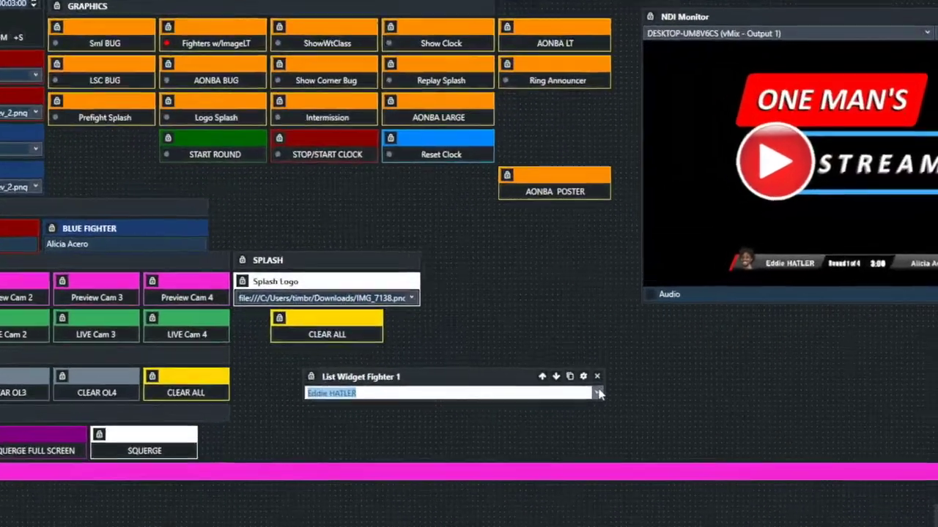
# - Pick New Fighter as the red fighter, then switch to the first listed fighter
pyautogui.click(535, 369)
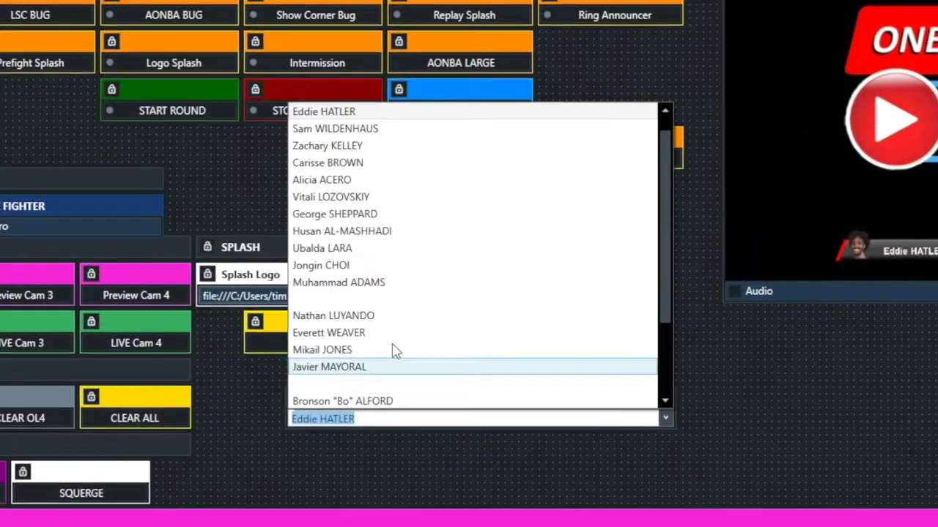
pyautogui.scroll(-2, 381, 362)
pyautogui.click(364, 387)
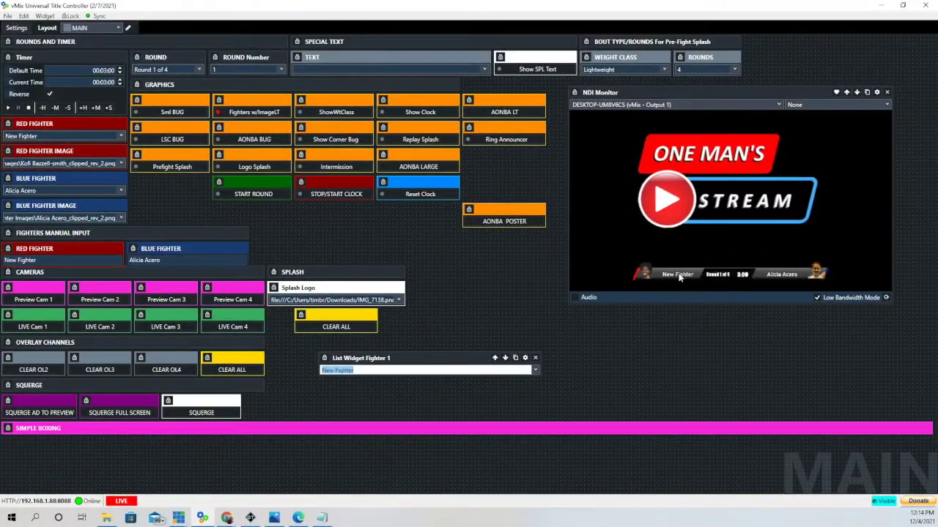
pyautogui.click(536, 371)
pyautogui.scroll(5, 488, 320)
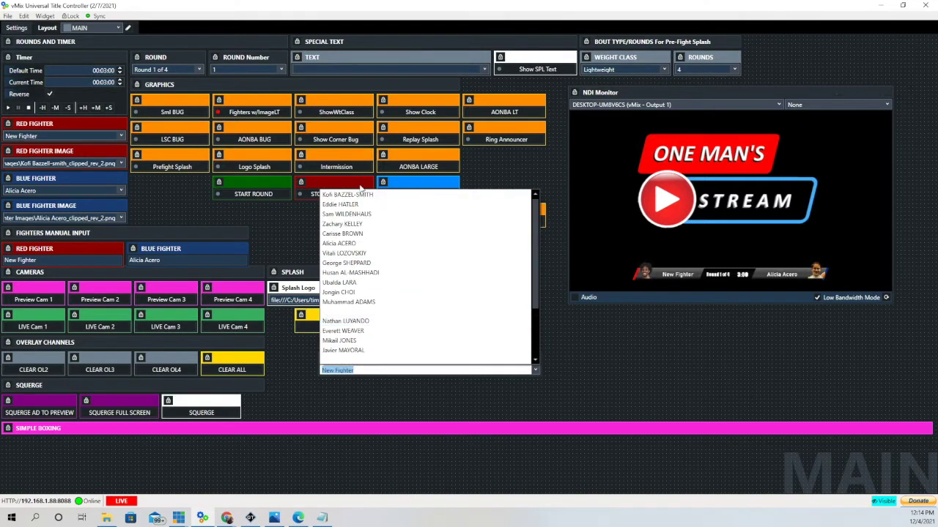
pyautogui.click(358, 194)
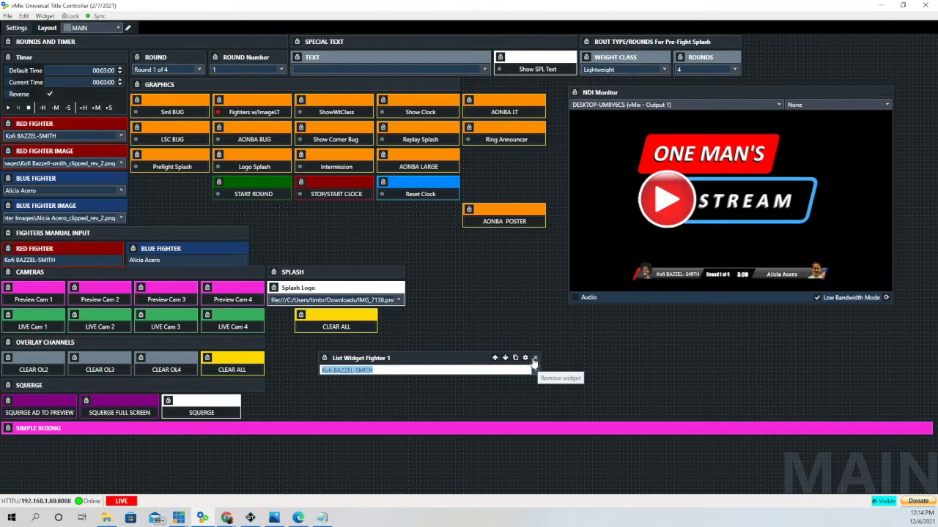
# - Delete the demo list widget and append 'New Fighter' to the Red Fighter widget's items
pyautogui.click(536, 359)
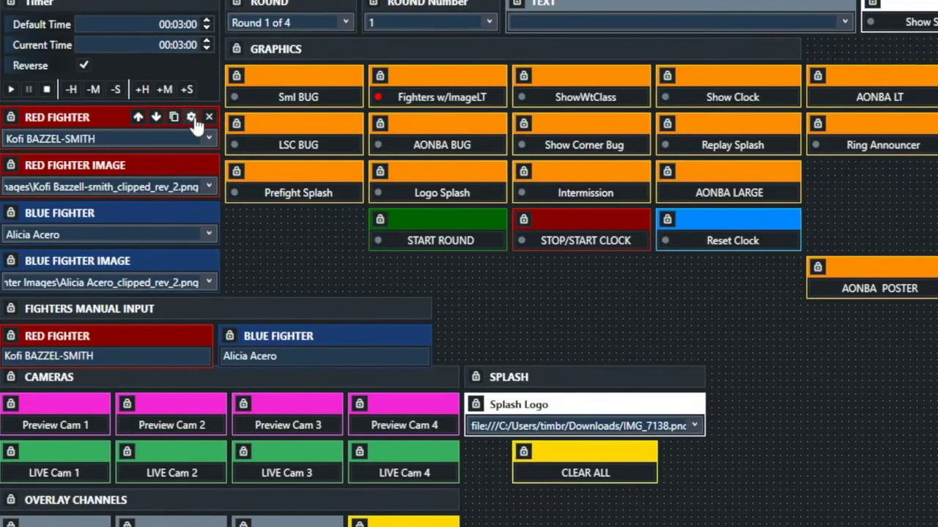
pyautogui.click(186, 118)
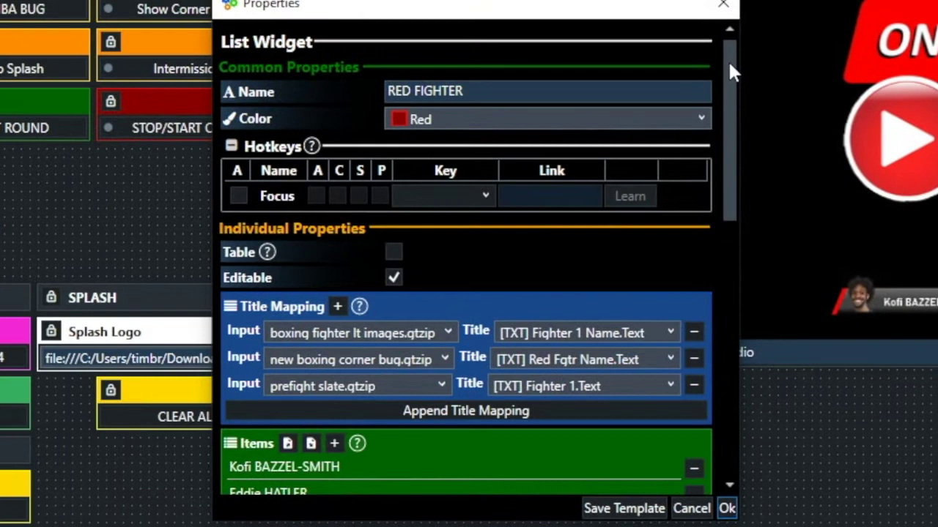
pyautogui.moveTo(728, 59); pyautogui.dragTo(723, 109)
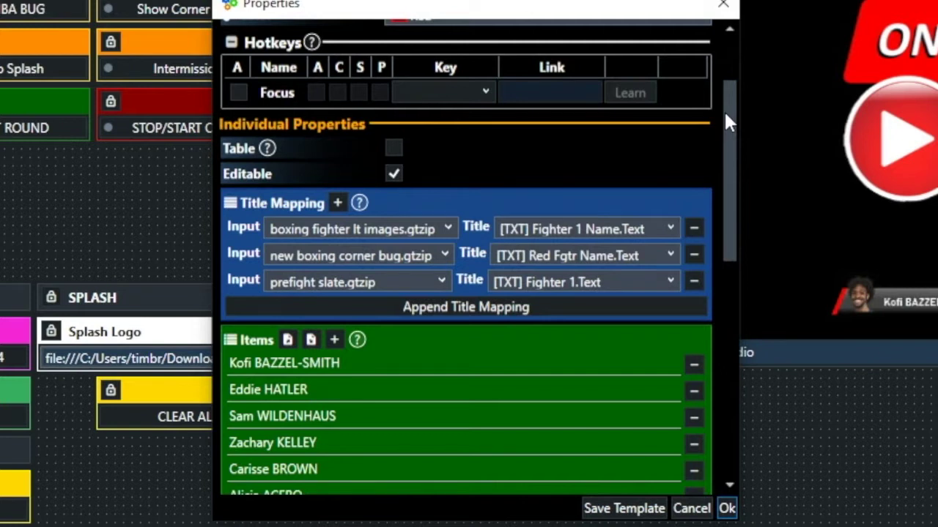
pyautogui.moveTo(724, 109); pyautogui.dragTo(721, 330)
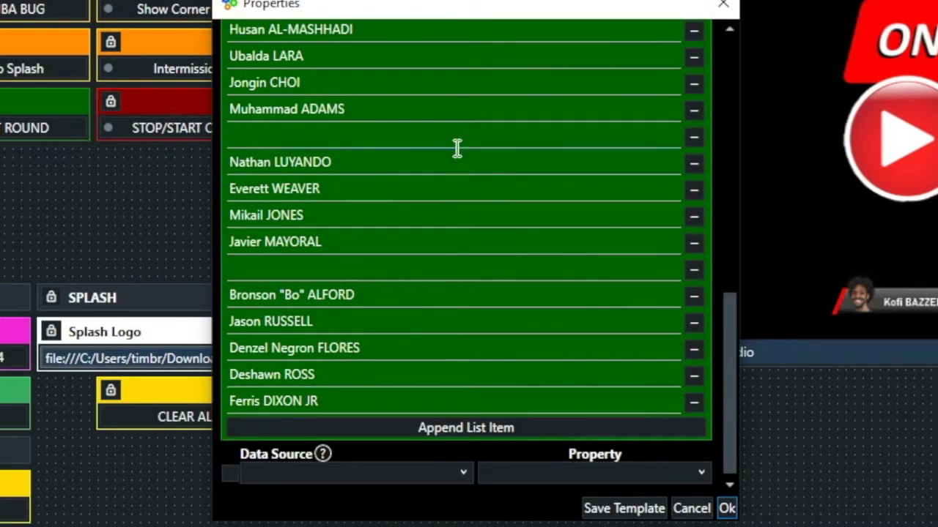
pyautogui.scroll(-1, 725, 359)
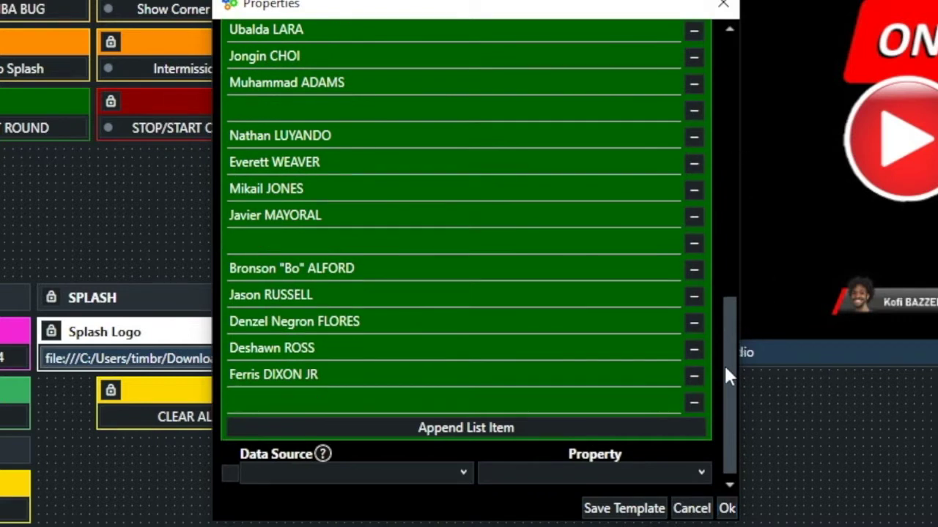
pyautogui.click(256, 403)
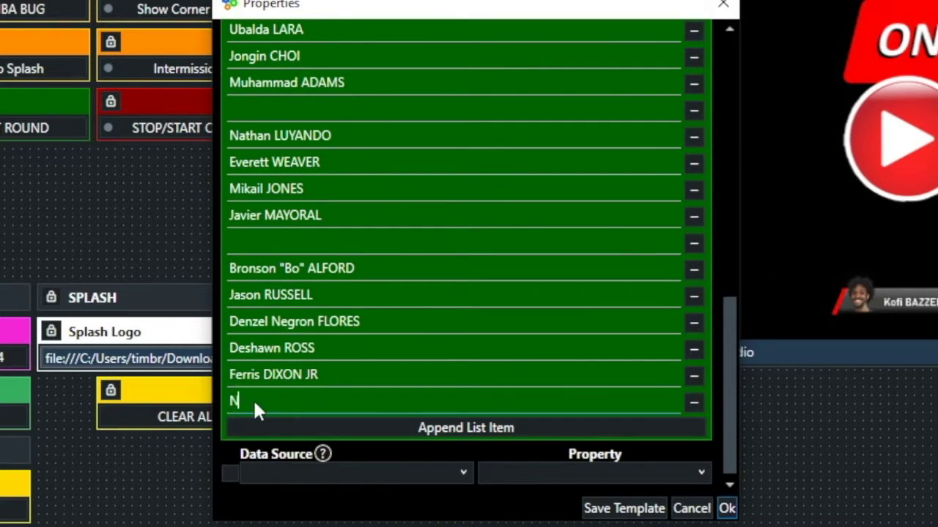
pyautogui.write('New Fighter')
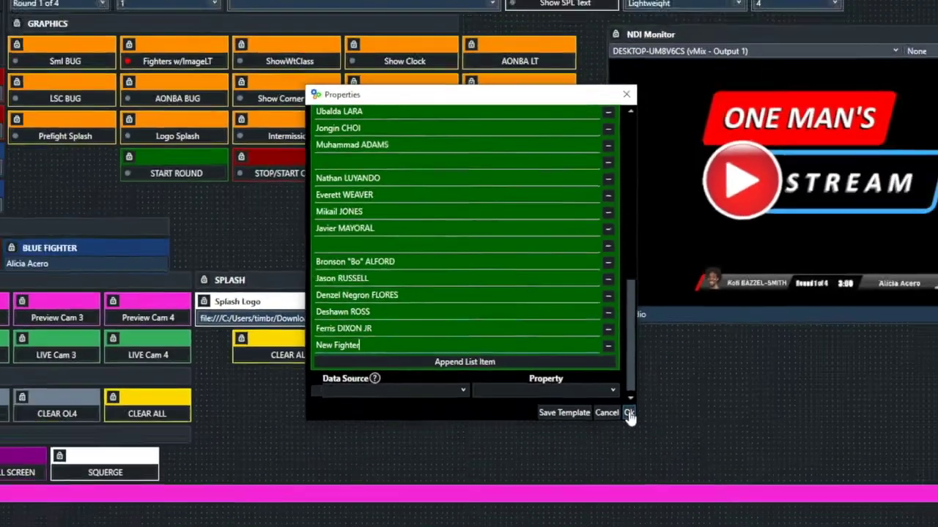
pyautogui.click(727, 509)
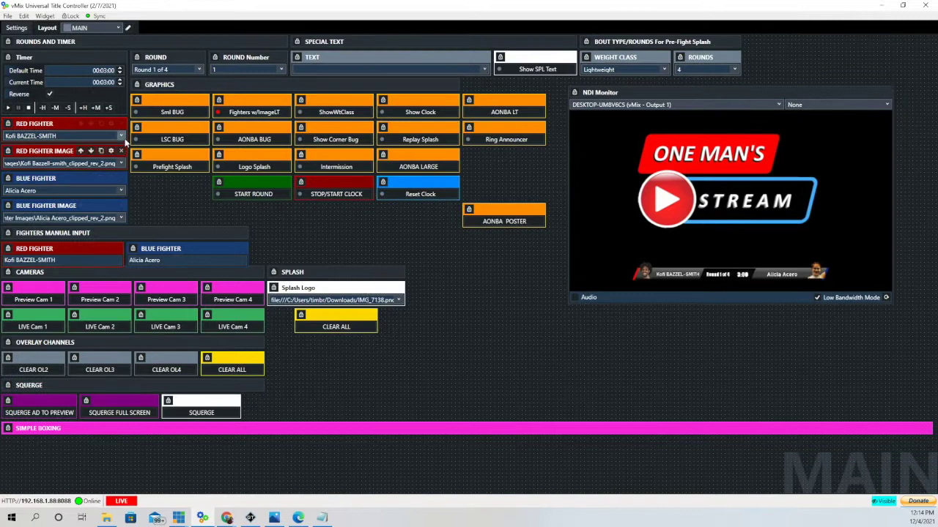
# - Choose New Fighter in the RED FIGHTER dropdown so the lower third shows it
pyautogui.click(122, 136)
pyautogui.scroll(-2, 63, 198)
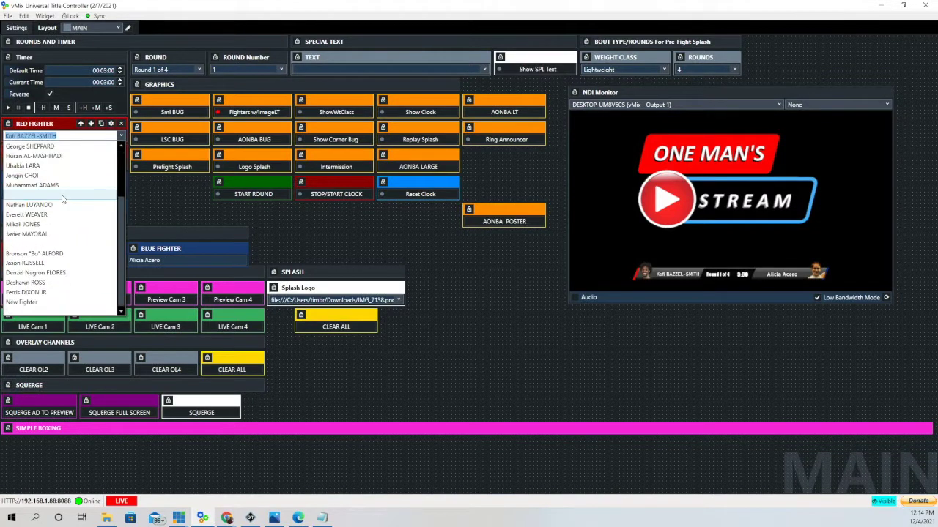
pyautogui.click(36, 304)
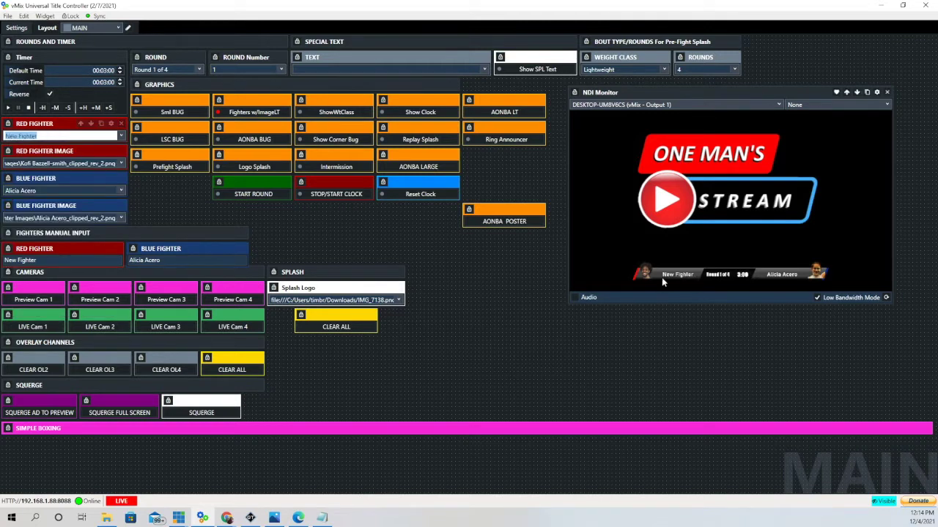
pyautogui.click(121, 136)
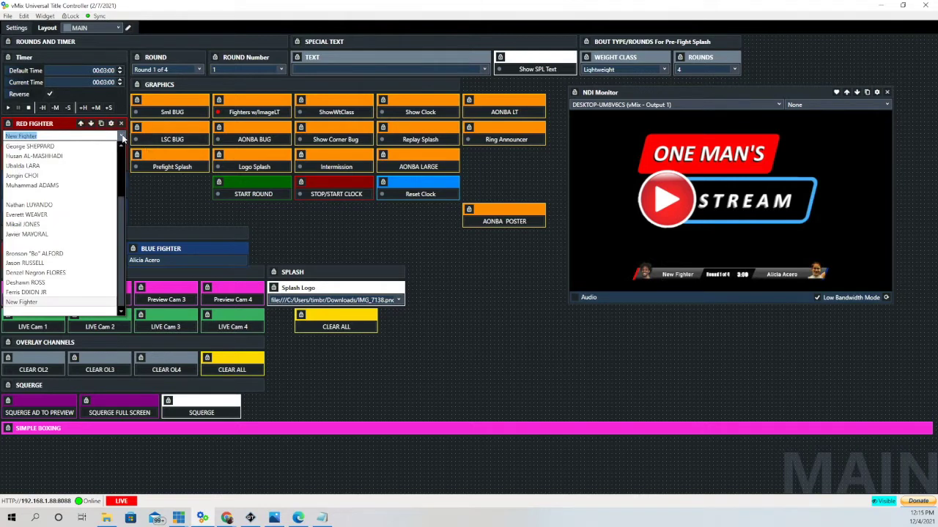
pyautogui.scroll(5, 123, 205)
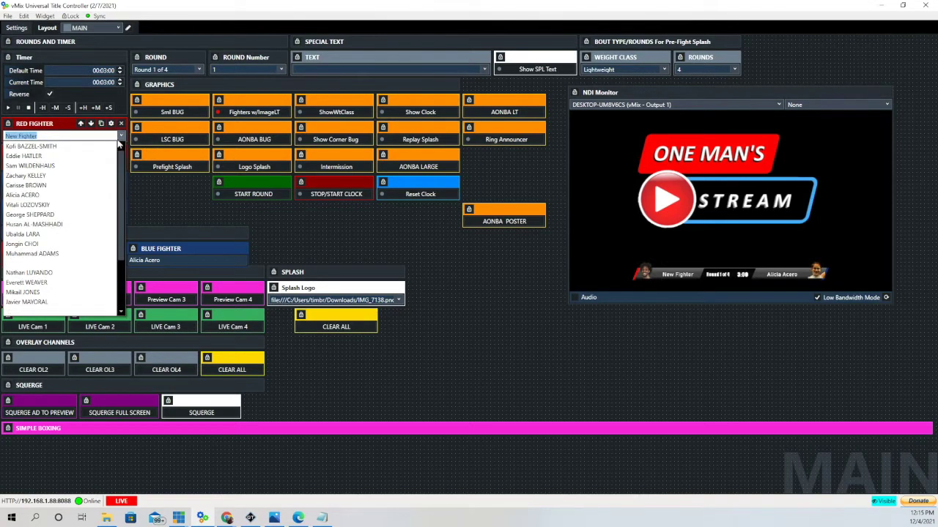
# - Set RED FIGHTER back to the original fighter and review the RED FIGHTER IMAGE settings
pyautogui.click(50, 147)
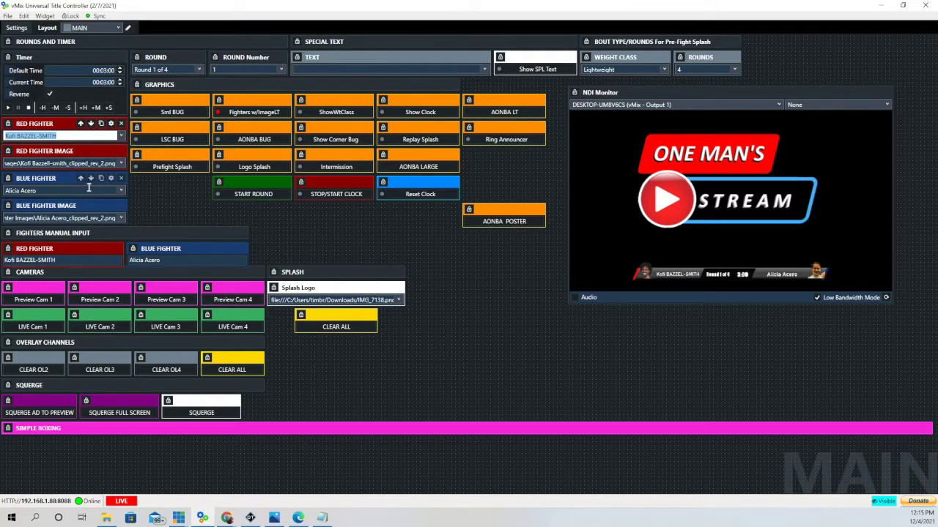
pyautogui.click(111, 151)
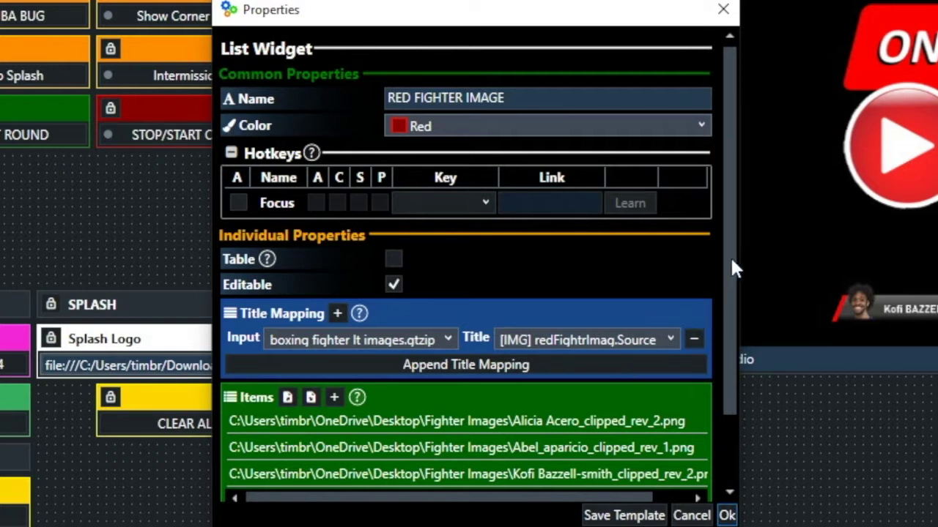
pyautogui.moveTo(730, 266); pyautogui.dragTo(719, 230)
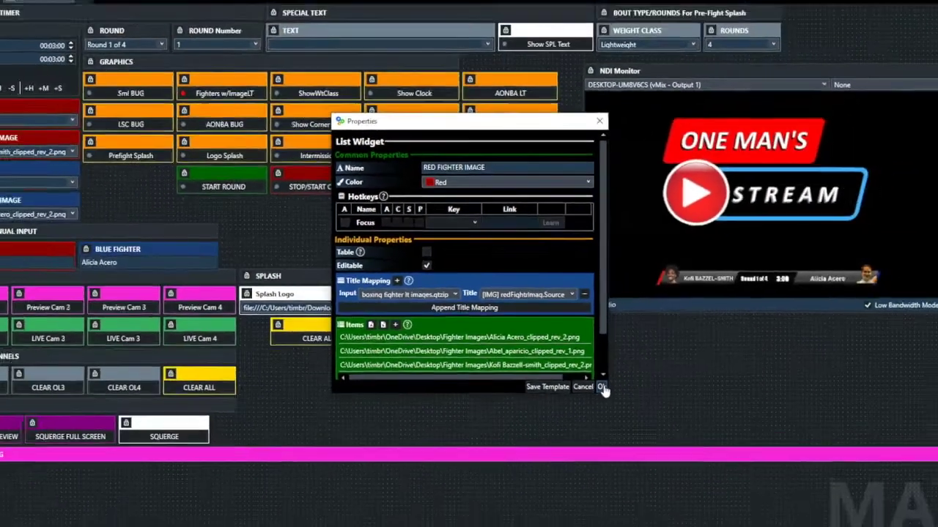
pyautogui.click(725, 515)
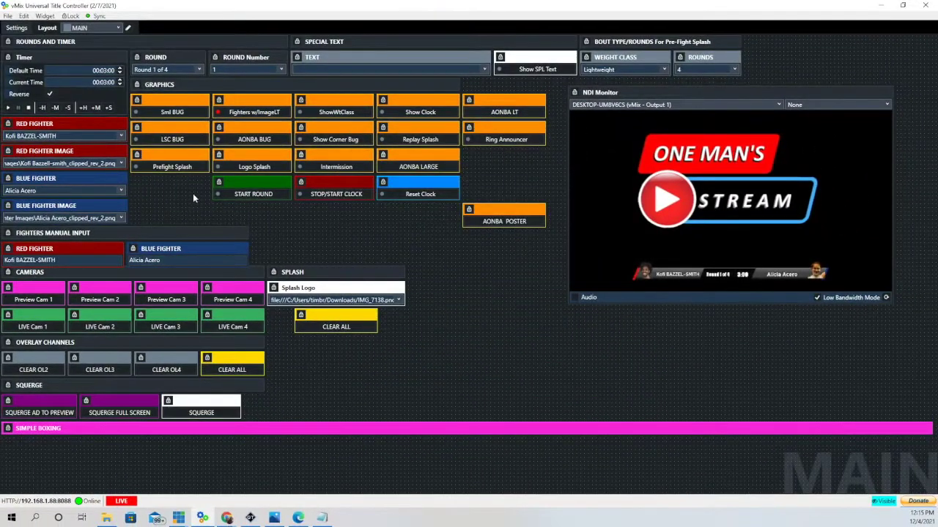
# - Swap the red fighter picture to the second image, then restore the original picture
pyautogui.click(122, 164)
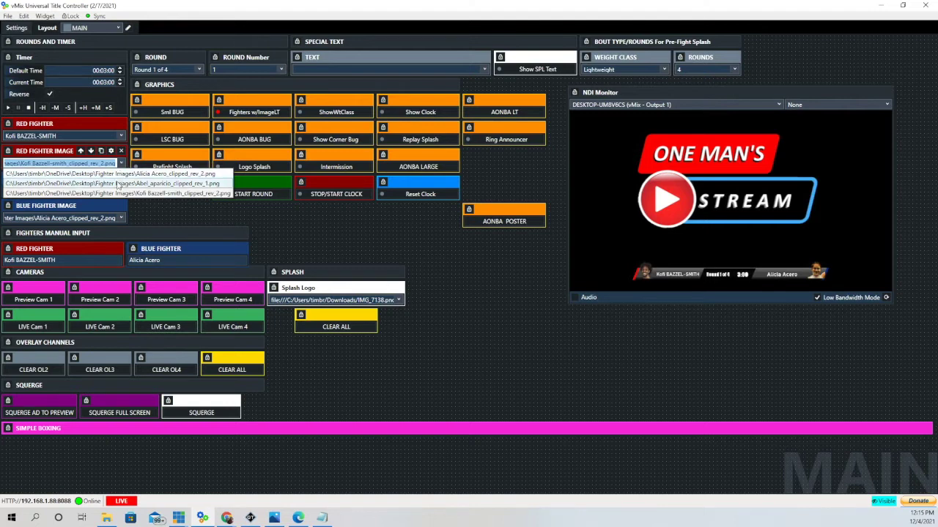
pyautogui.click(116, 184)
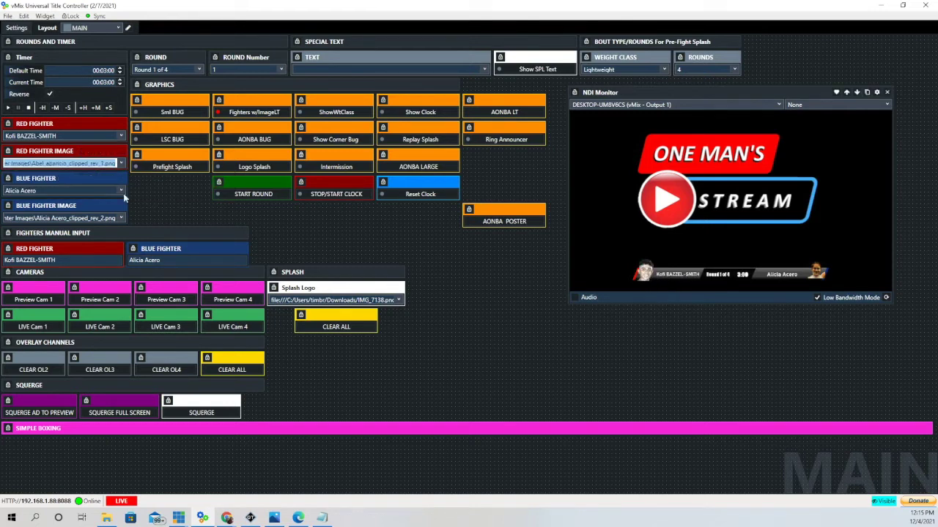
pyautogui.click(123, 165)
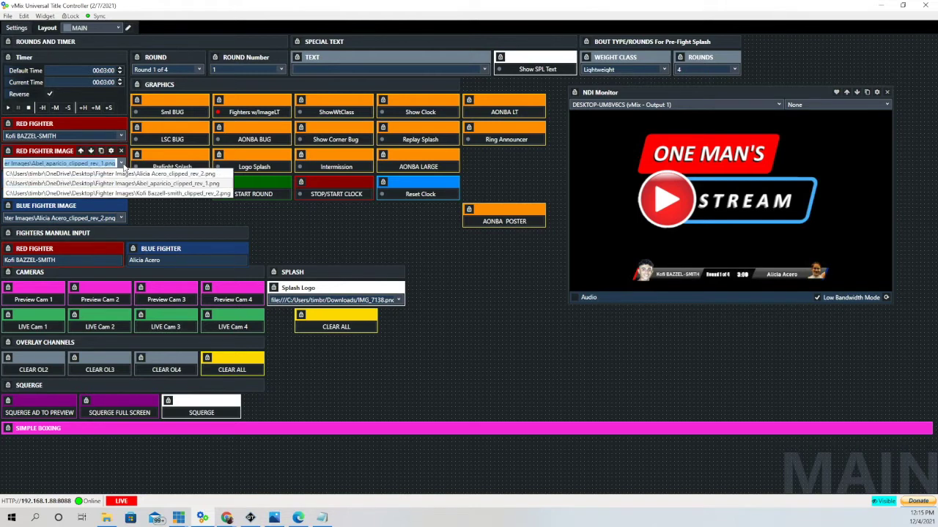
pyautogui.click(121, 194)
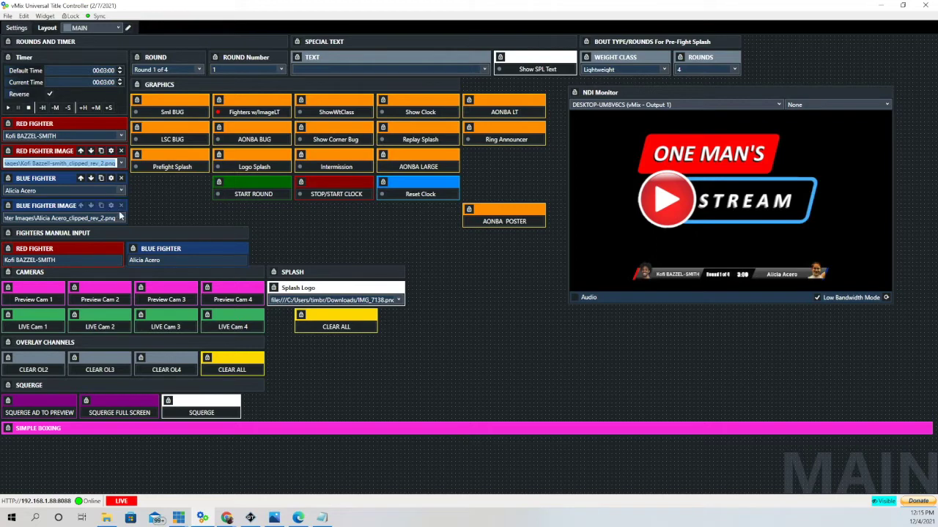
pyautogui.click(111, 207)
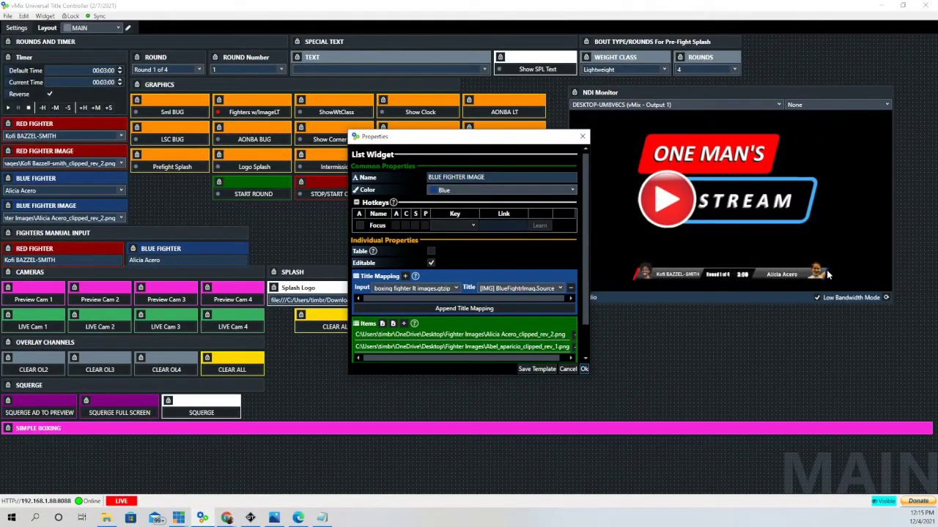
pyautogui.click(584, 370)
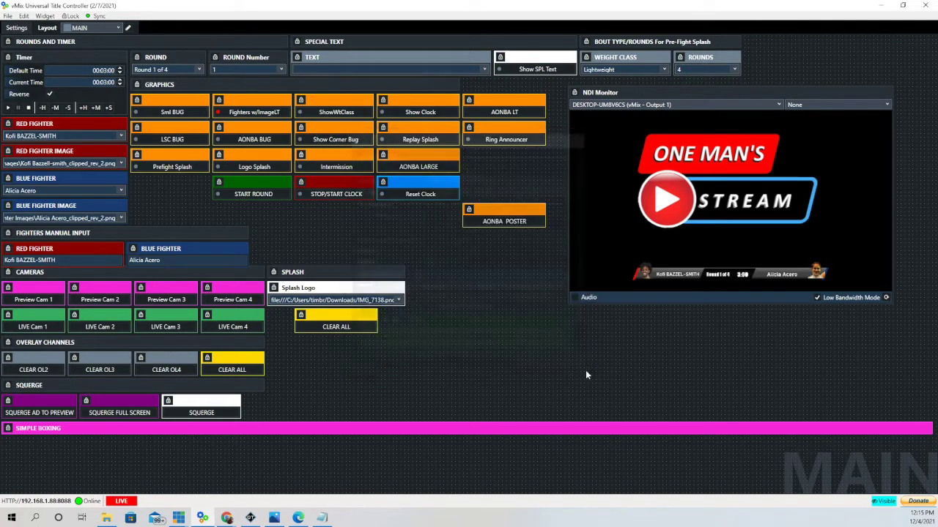
pyautogui.click(123, 219)
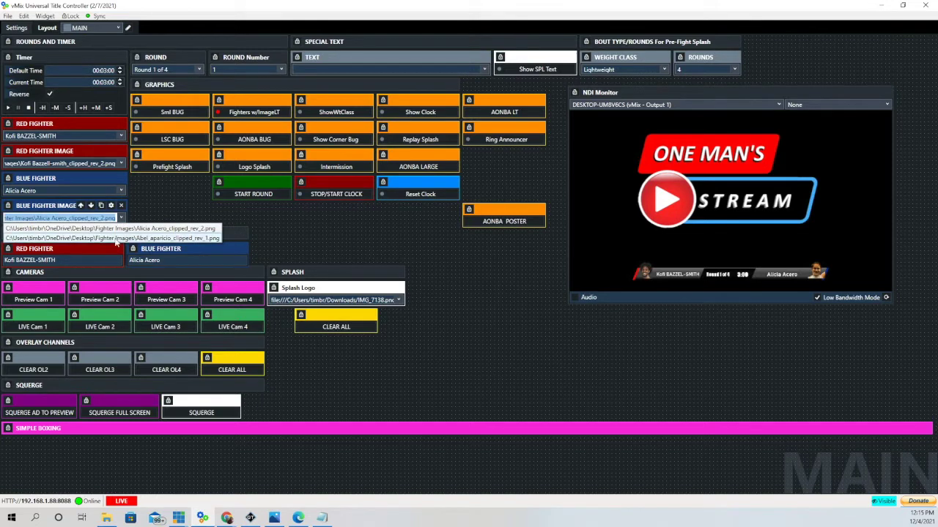
pyautogui.click(115, 238)
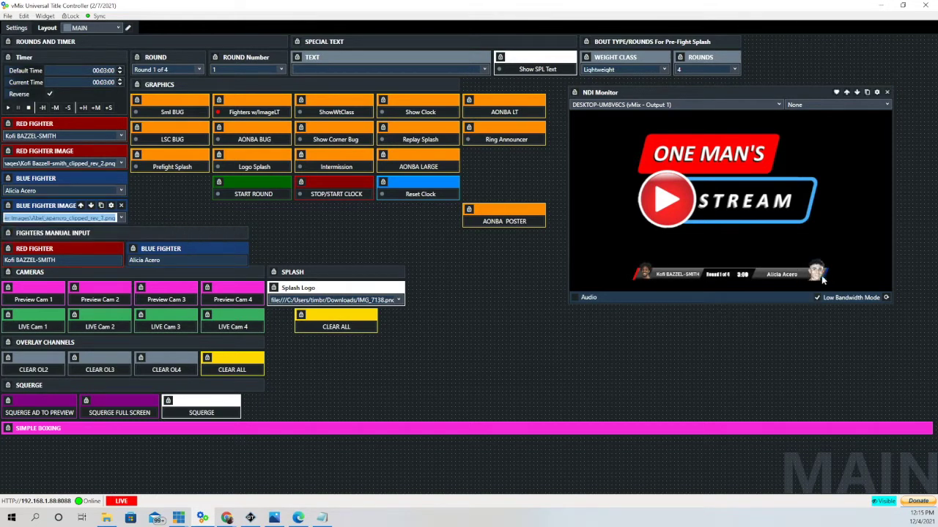
pyautogui.click(123, 218)
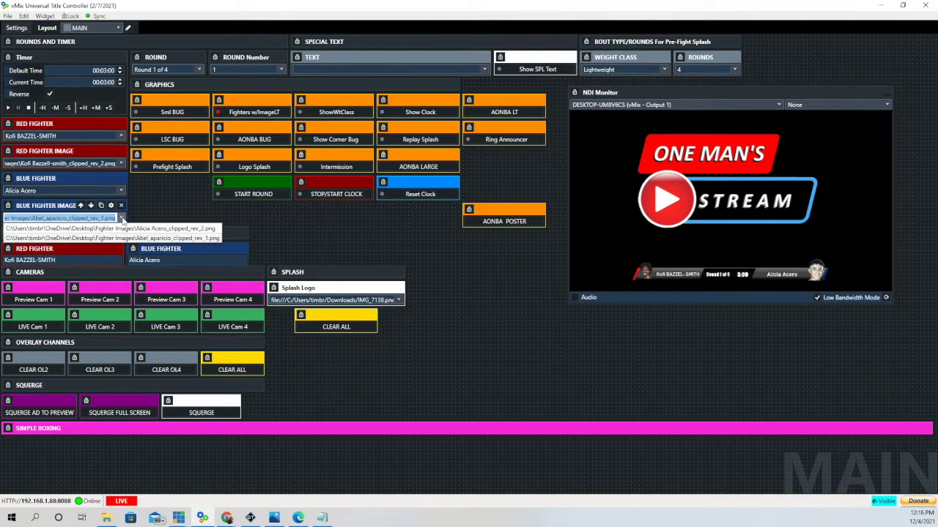
pyautogui.click(121, 228)
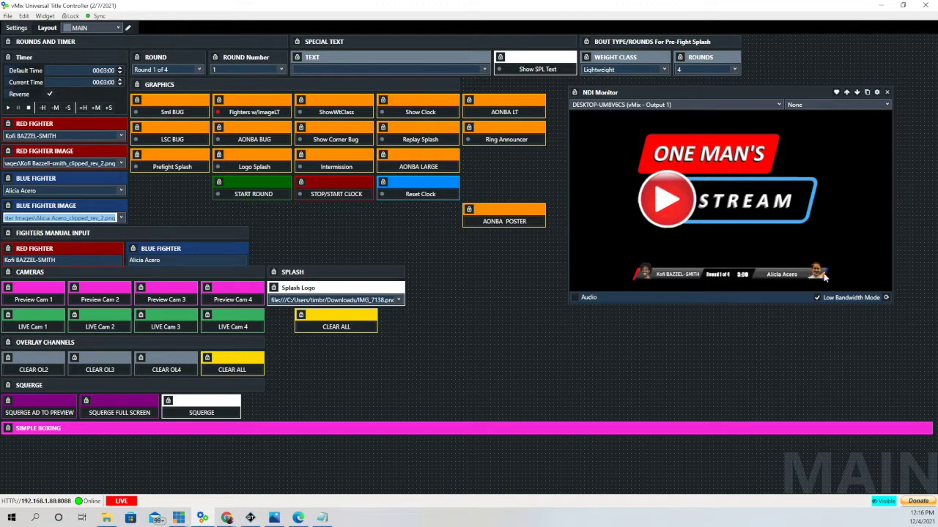
# - Bring the blank Untitled Notepad document to the front and check its File menu
pyautogui.click(325, 519)
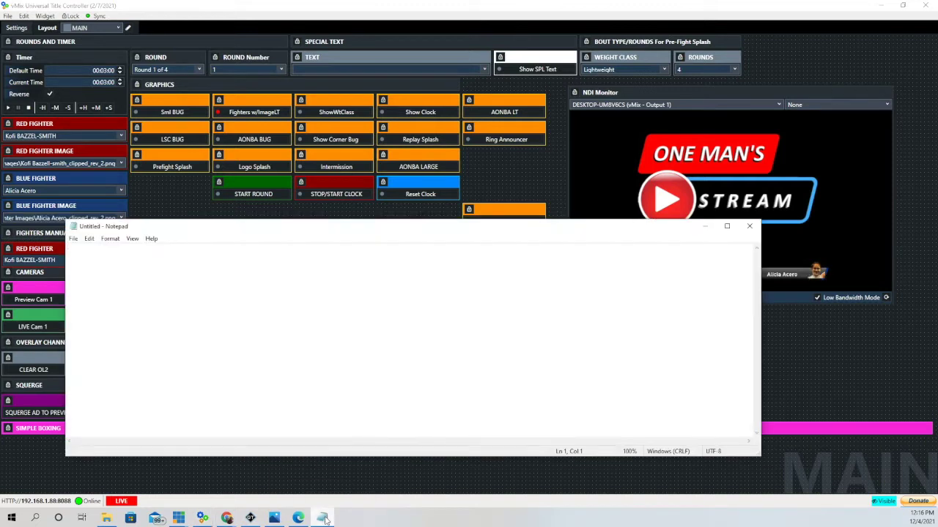
pyautogui.click(74, 241)
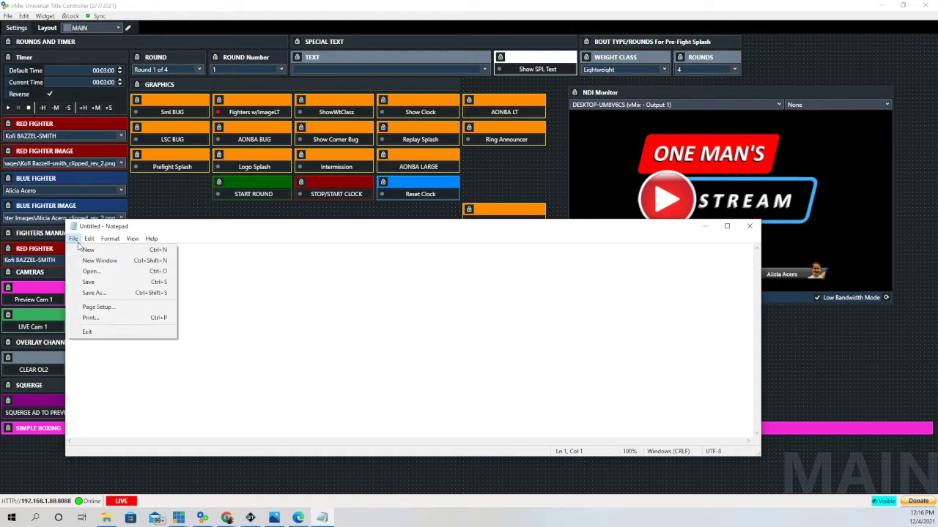
pyautogui.click(74, 240)
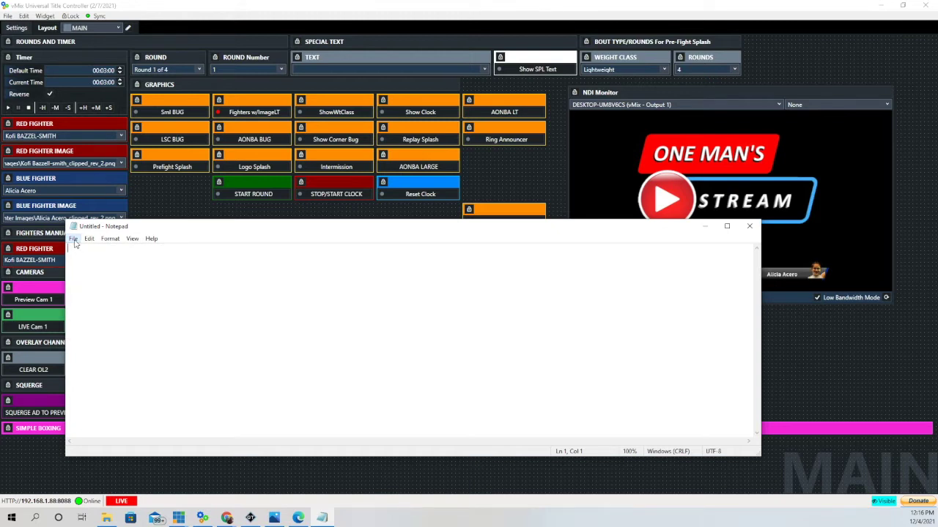
# - Copy a fighter photo's path from the Fighter Images folder and paste it into Notepad
pyautogui.click(108, 519)
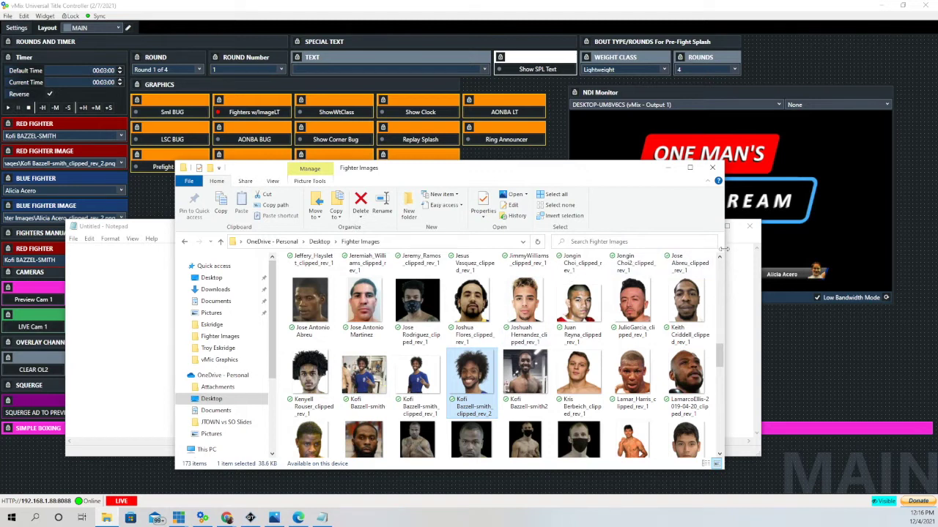
pyautogui.moveTo(721, 357); pyautogui.dragTo(721, 374)
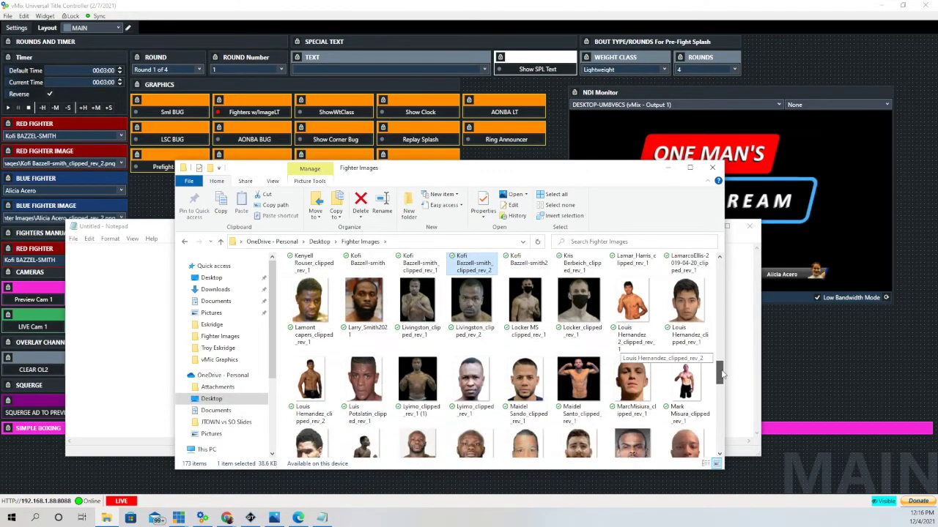
pyautogui.click(686, 302)
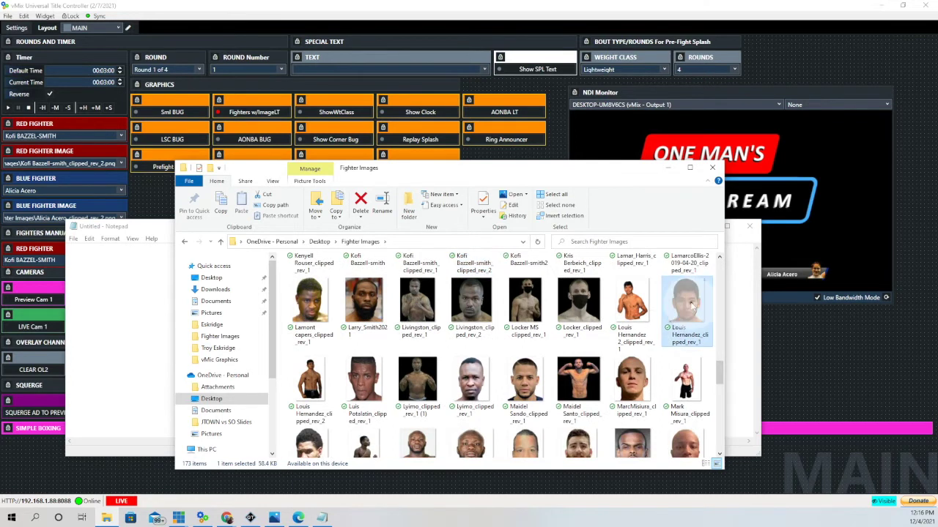
pyautogui.click(274, 206)
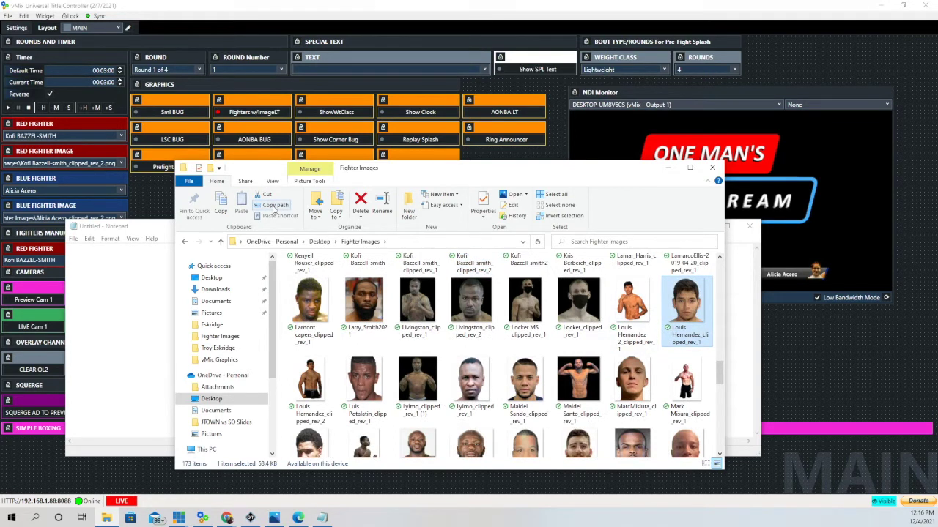
pyautogui.click(83, 255)
pyautogui.rightClick(82, 254)
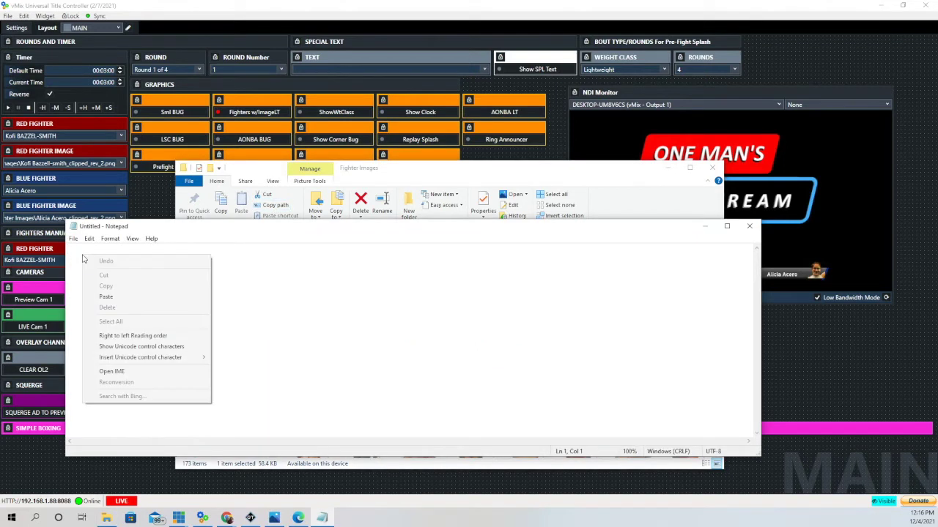
pyautogui.click(106, 295)
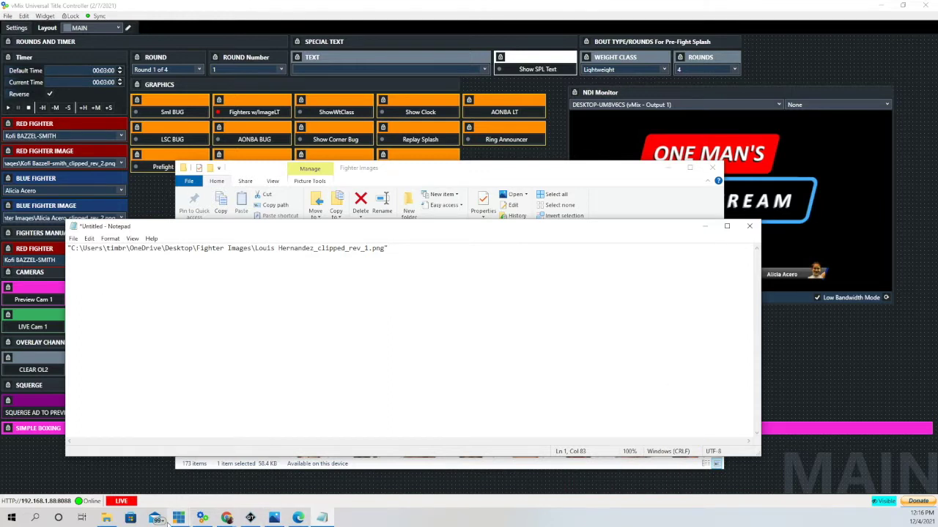
# - Copy the fifth photo's path in the second row and paste it as line 2
pyautogui.click(107, 518)
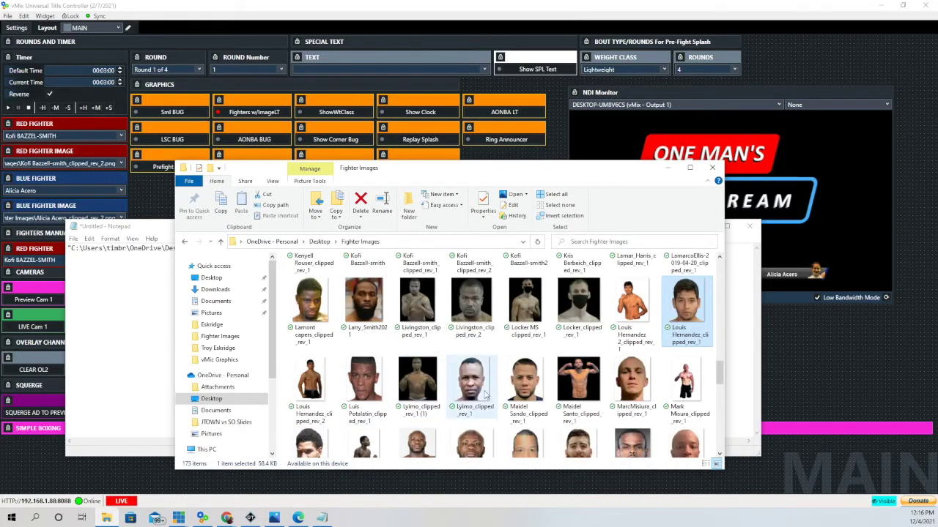
pyautogui.click(528, 383)
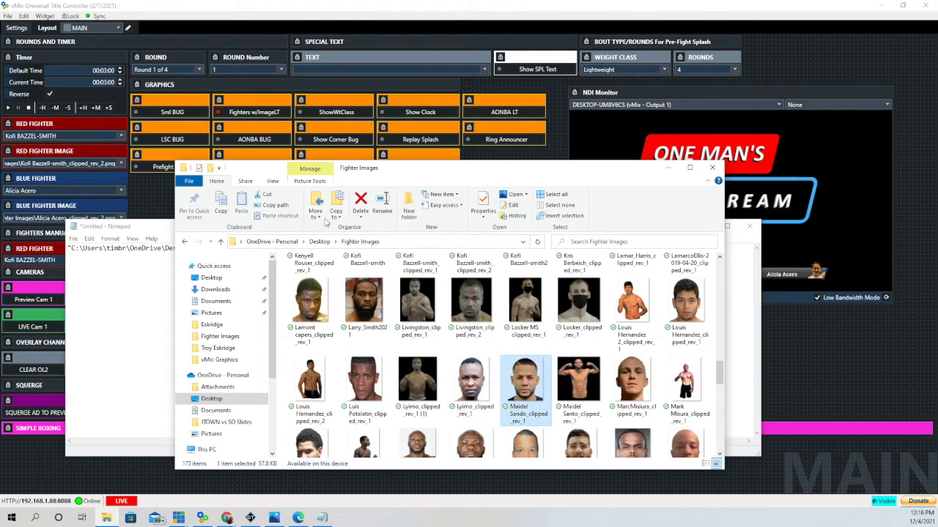
pyautogui.click(282, 207)
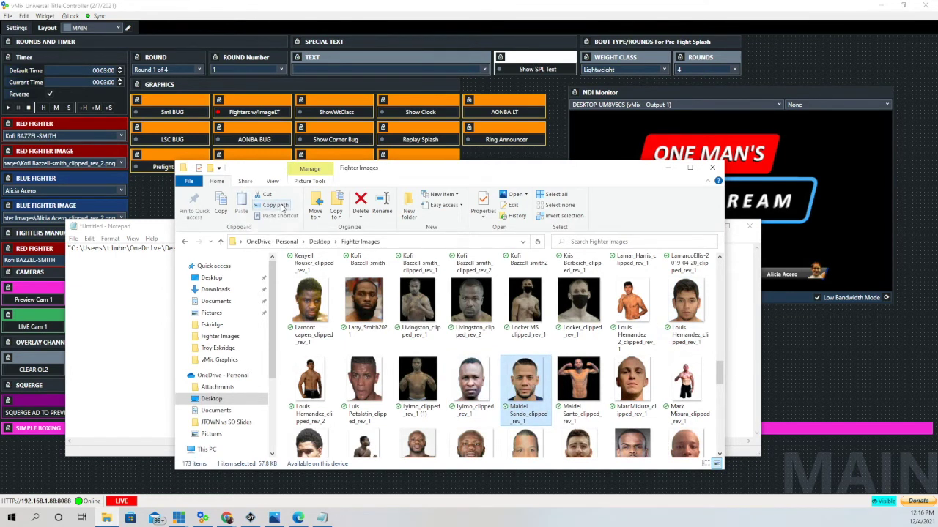
pyautogui.click(79, 264)
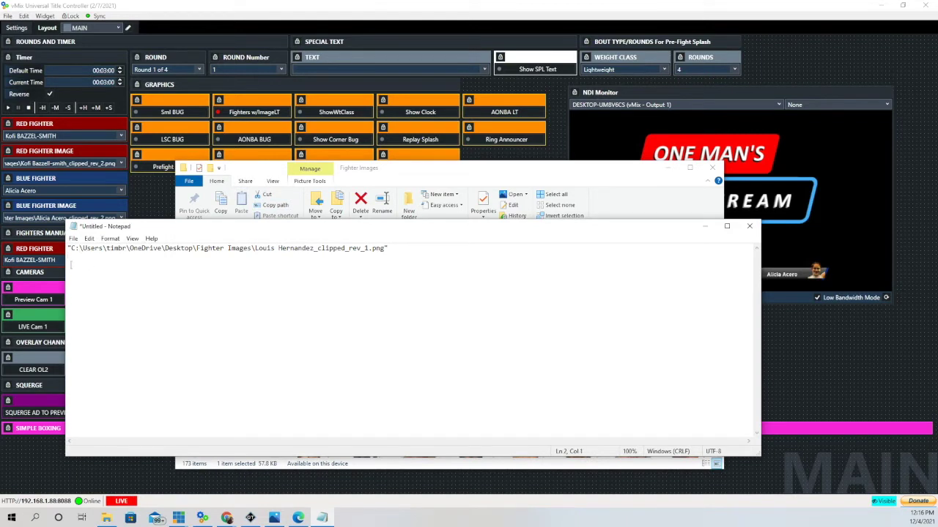
pyautogui.rightClick(79, 260)
pyautogui.click(115, 301)
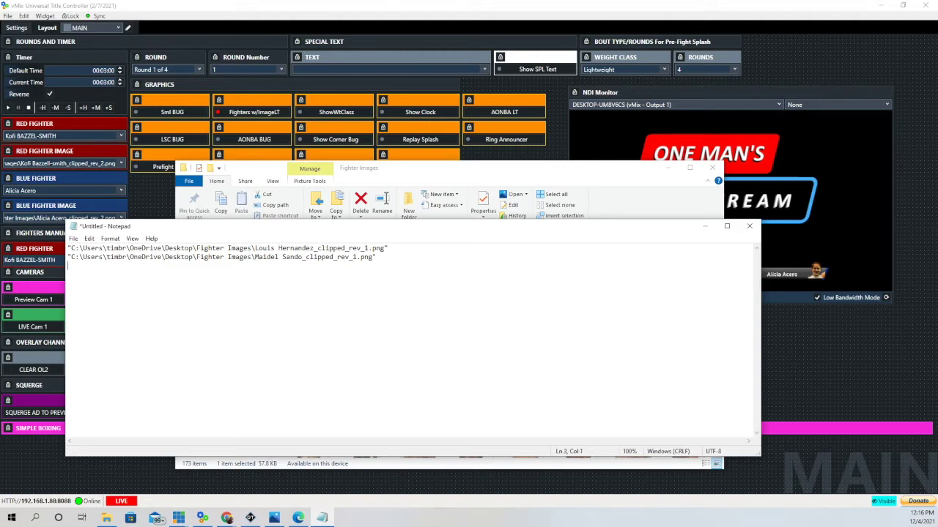
pyautogui.click(227, 518)
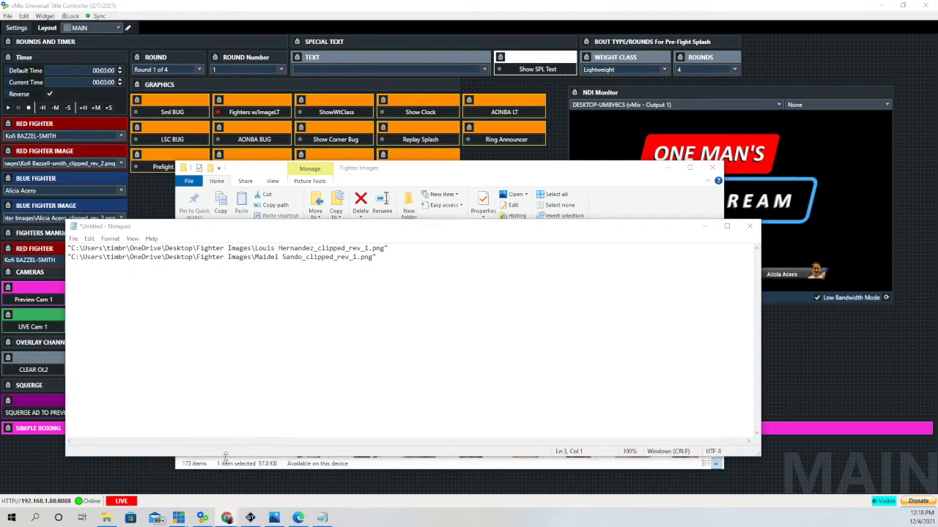
pyautogui.click(106, 519)
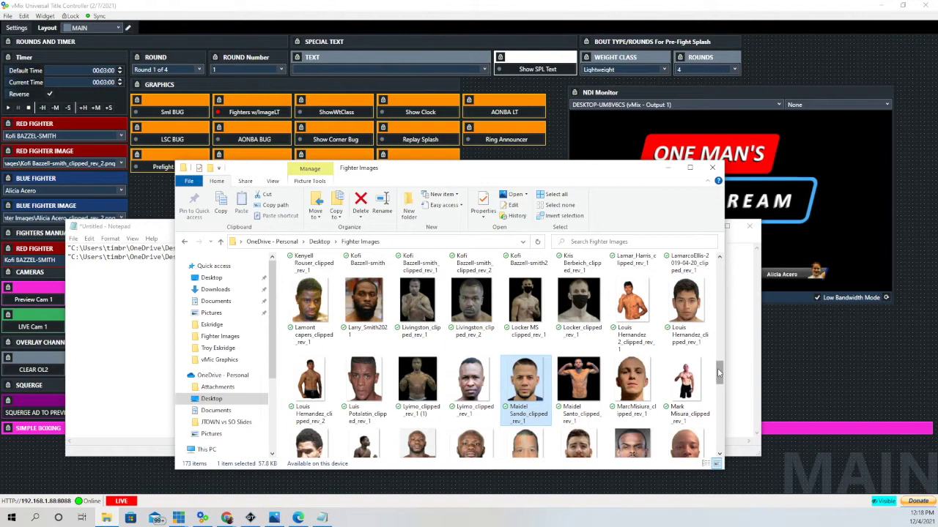
pyautogui.moveTo(718, 373); pyautogui.dragTo(717, 306)
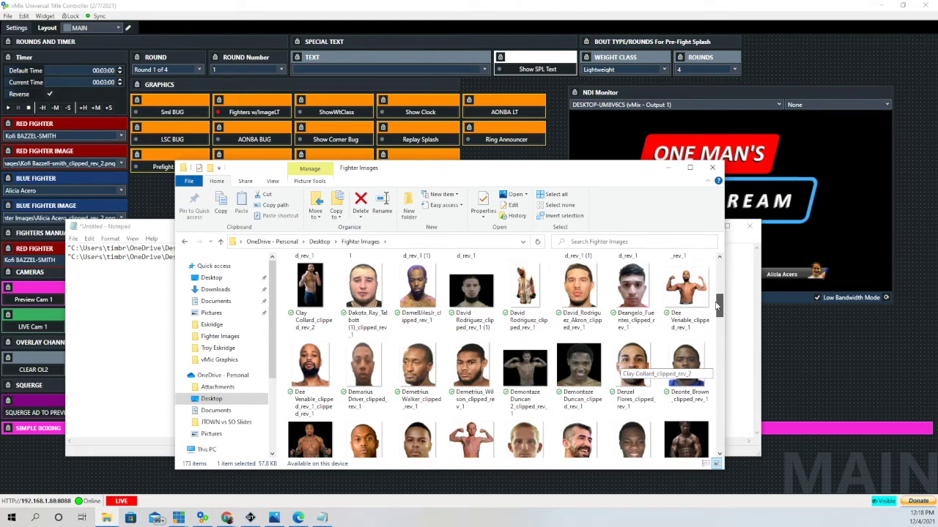
pyautogui.click(578, 366)
pyautogui.click(285, 207)
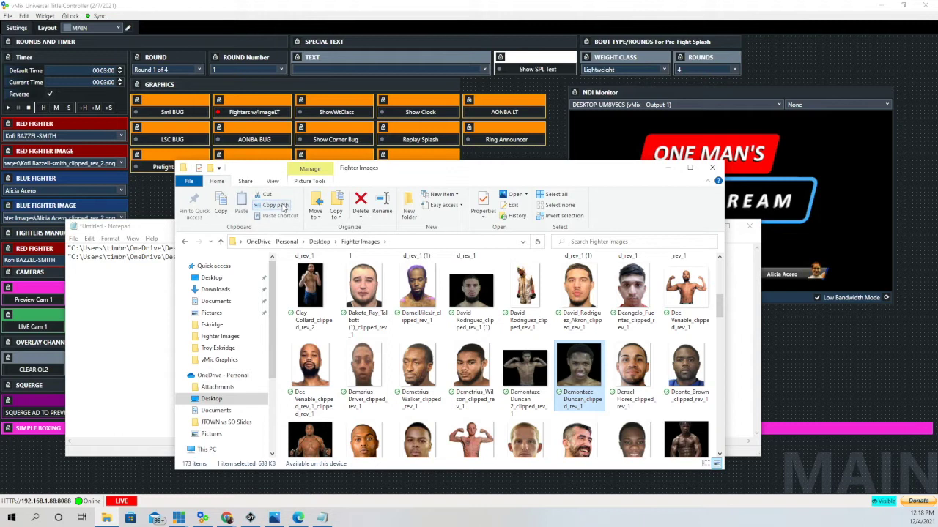
pyautogui.click(83, 269)
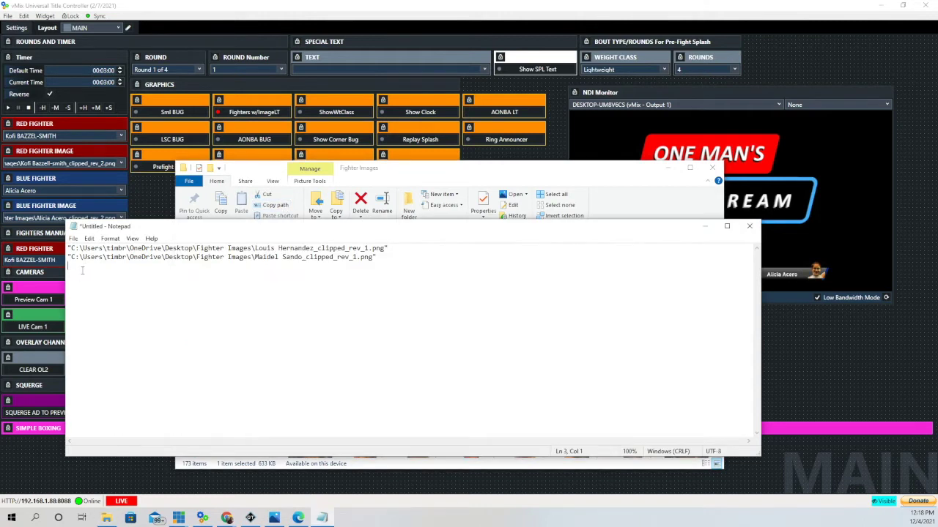
pyautogui.rightClick(83, 270)
pyautogui.click(105, 312)
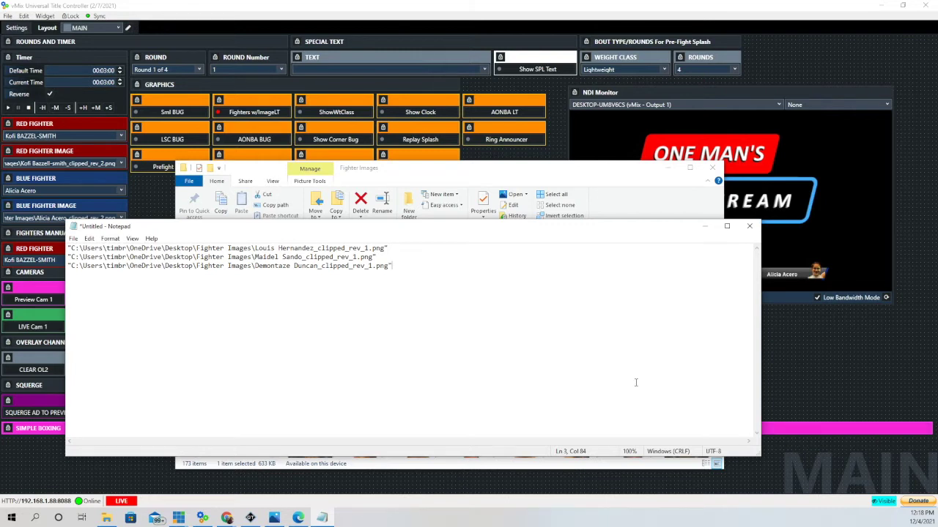
# - Save the Notepad path list as 'Fighter Images for Test'
pyautogui.click(73, 239)
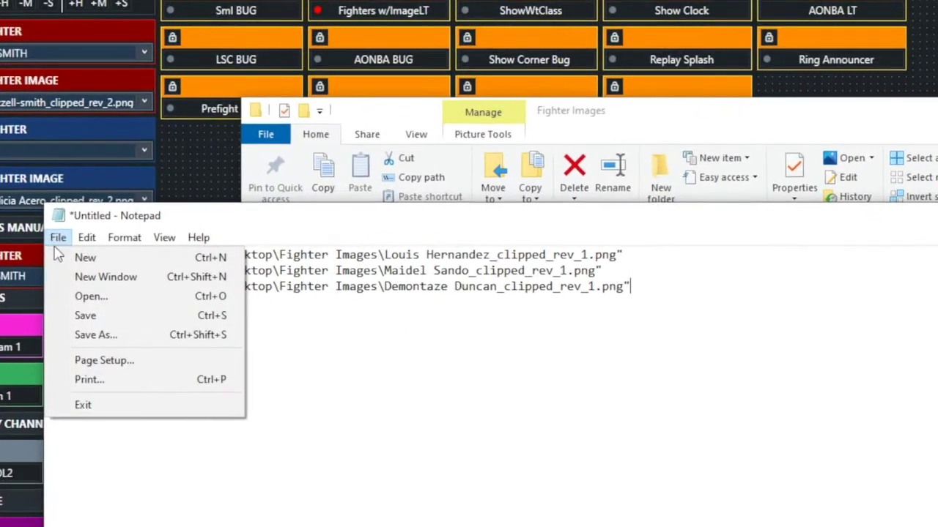
pyautogui.click(88, 335)
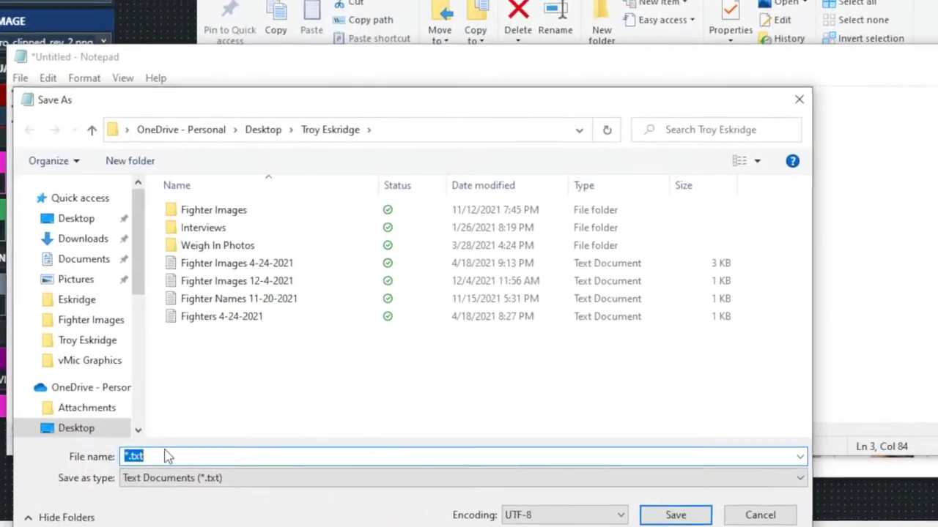
pyautogui.write('Fighter Images for Test')
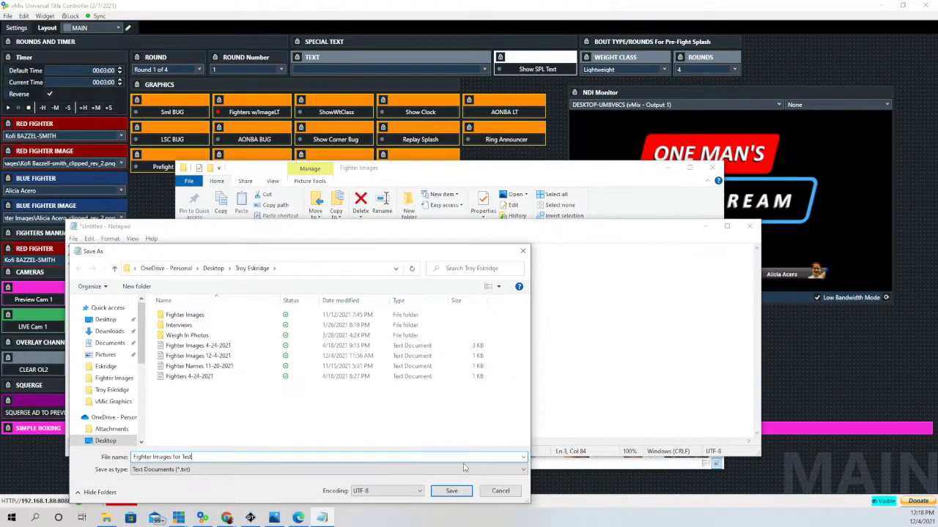
pyautogui.click(451, 491)
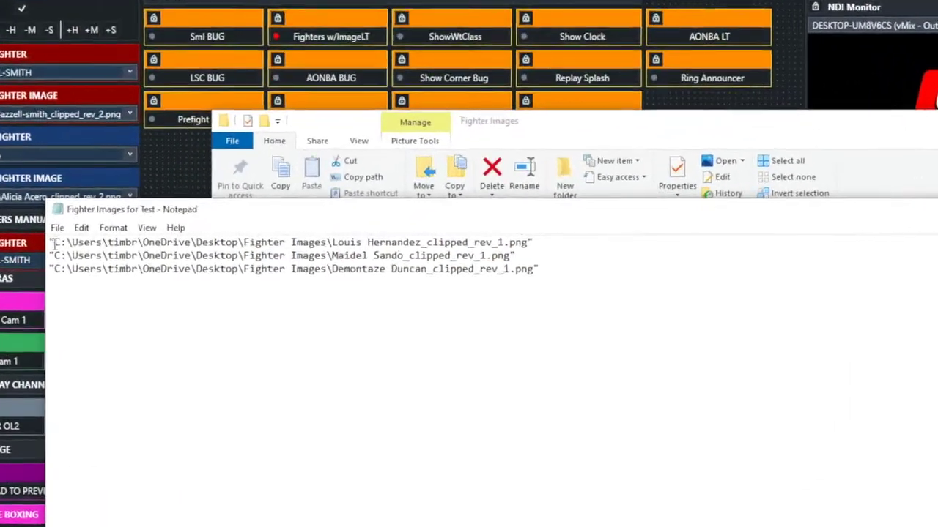
# - Delete the opening and closing quotes from all three image paths in Notepad
pyautogui.press('BackSpace')
pyautogui.click(45, 255)
pyautogui.press('BackSpace')
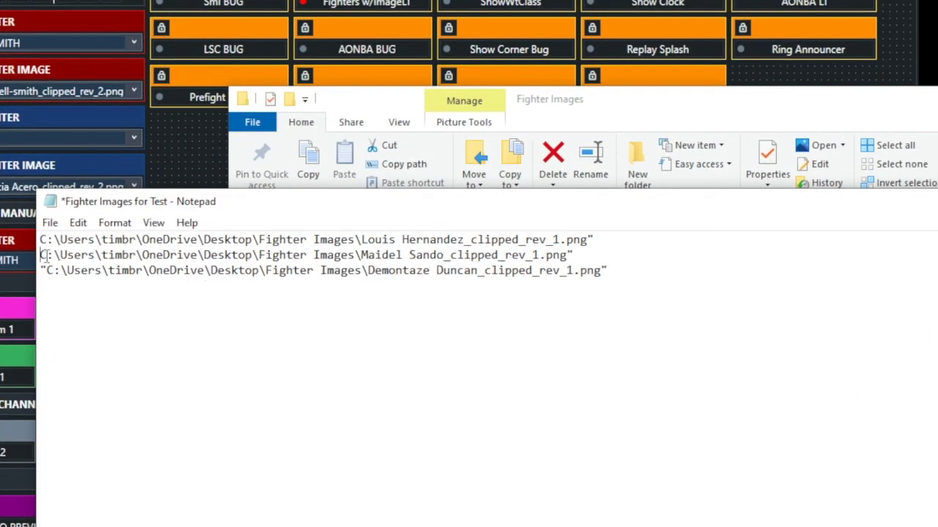
pyautogui.click(46, 270)
pyautogui.press('BackSpace')
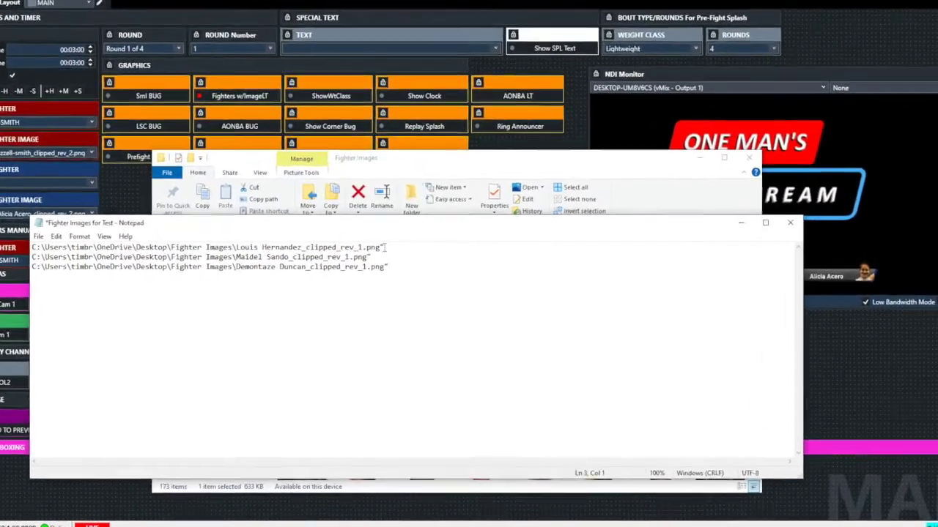
pyautogui.click(384, 247)
pyautogui.press('BackSpace')
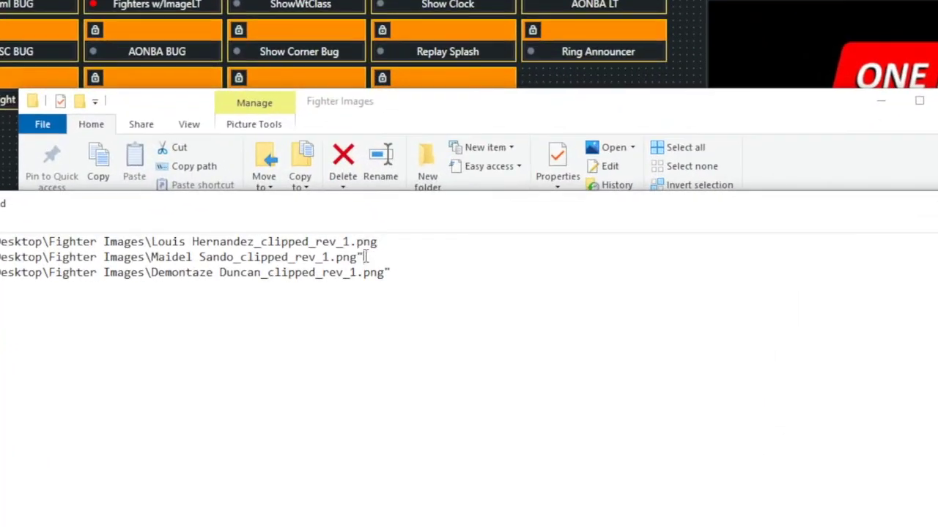
pyautogui.click(366, 257)
pyautogui.press('BackSpace')
pyautogui.click(392, 271)
pyautogui.press('BackSpace')
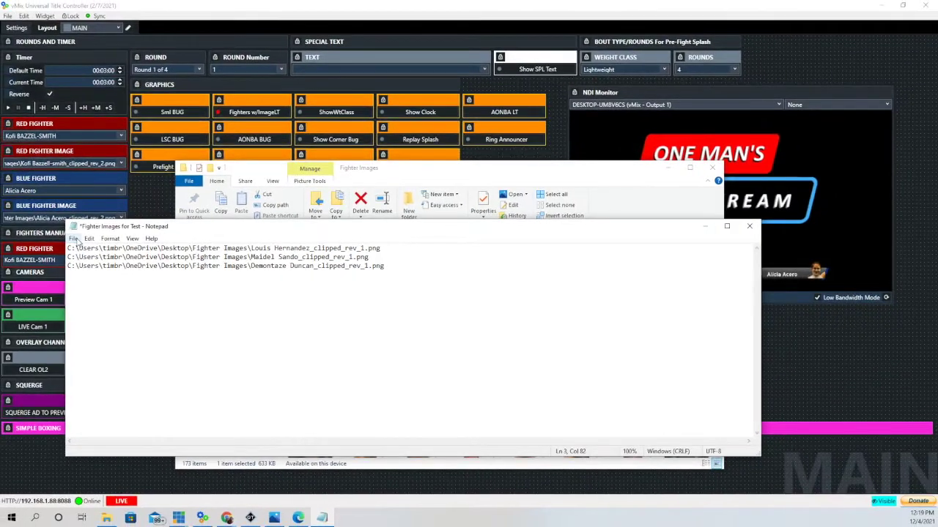
# - Save the cleaned path list and return to the vMix Title Controller
pyautogui.click(74, 239)
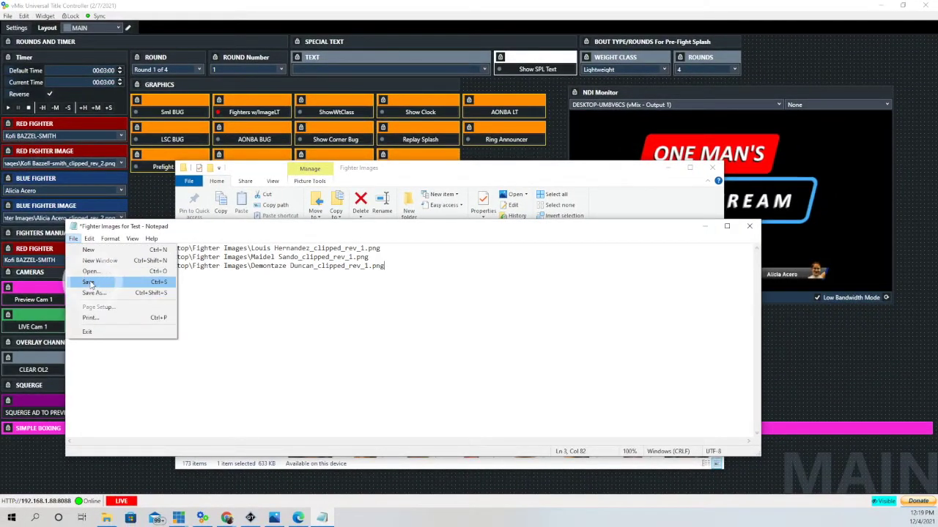
pyautogui.click(87, 283)
pyautogui.click(66, 146)
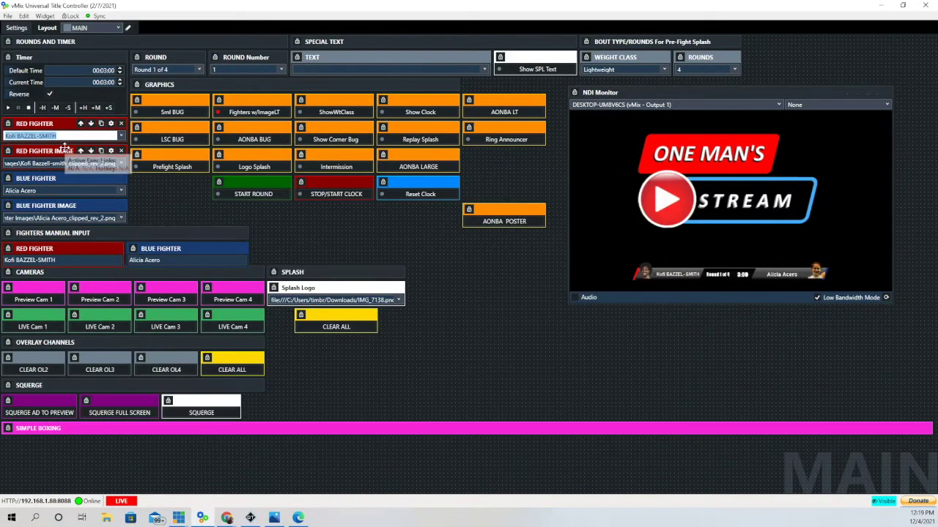
pyautogui.click(111, 152)
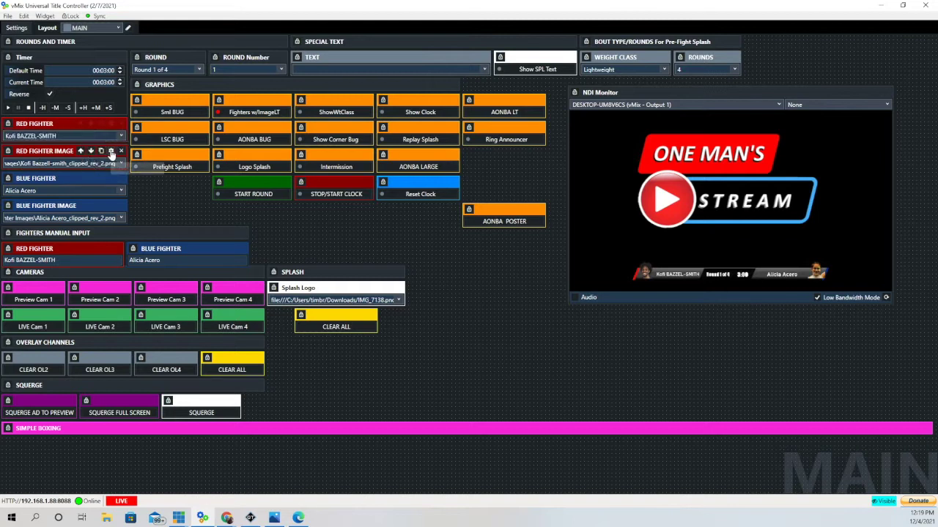
# - Load the Red Fighter Image list items from the Fighter Images for Test file
pyautogui.click(112, 152)
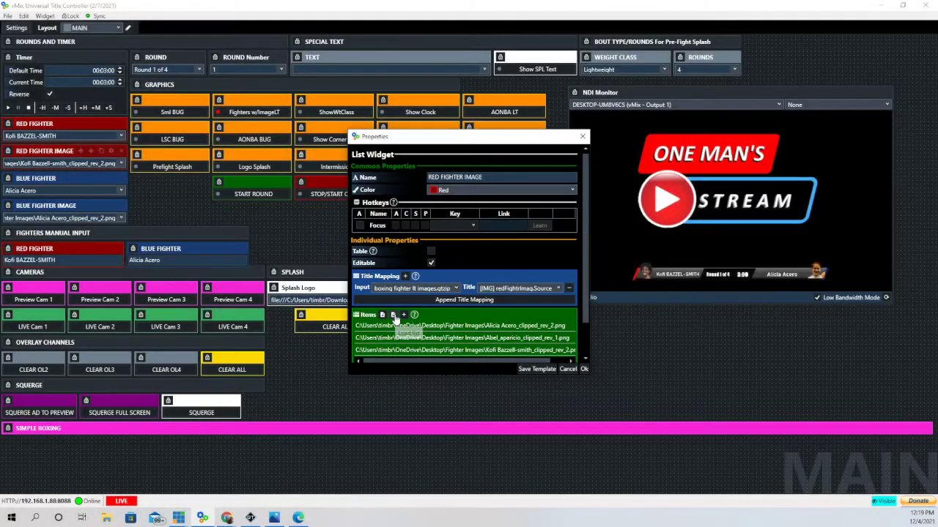
pyautogui.click(396, 319)
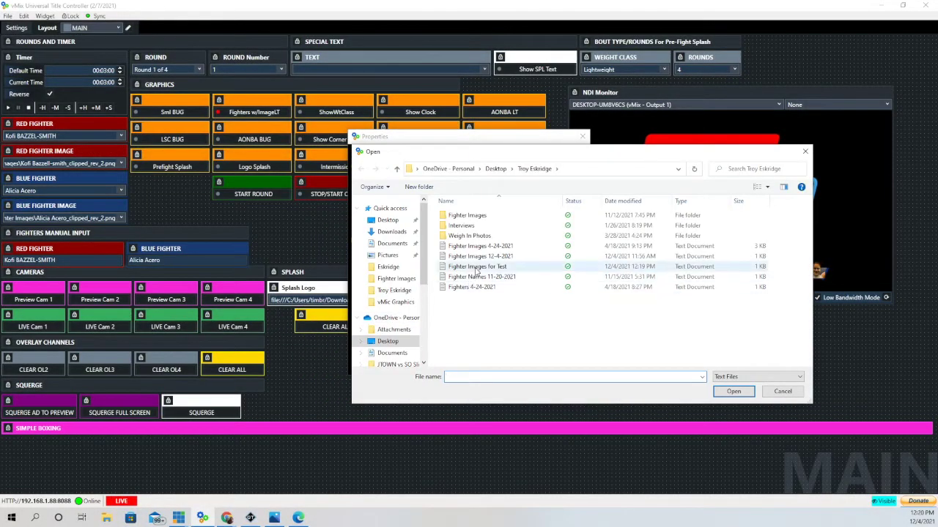
pyautogui.click(478, 269)
pyautogui.click(742, 393)
pyautogui.click(584, 369)
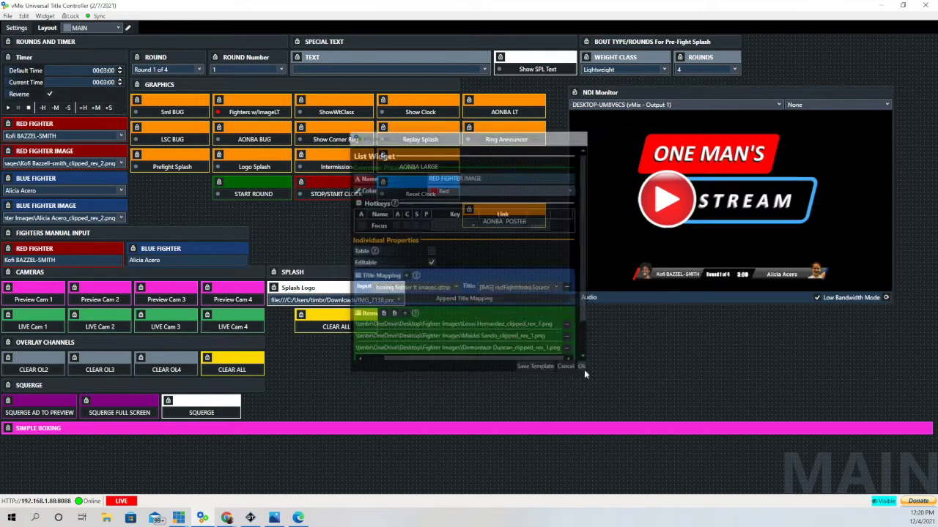
# - Try the first and second paths, then set the red fighter image to Demontaze Duncan
pyautogui.click(121, 164)
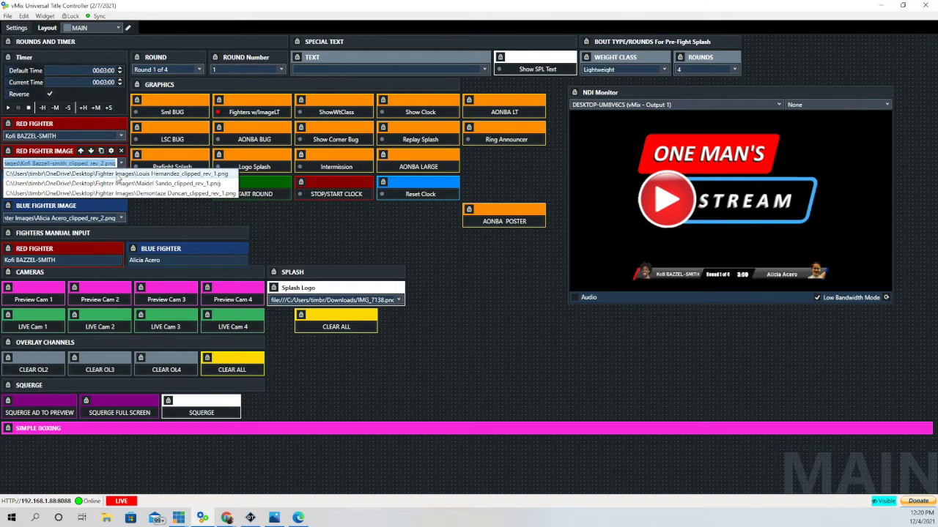
pyautogui.click(117, 175)
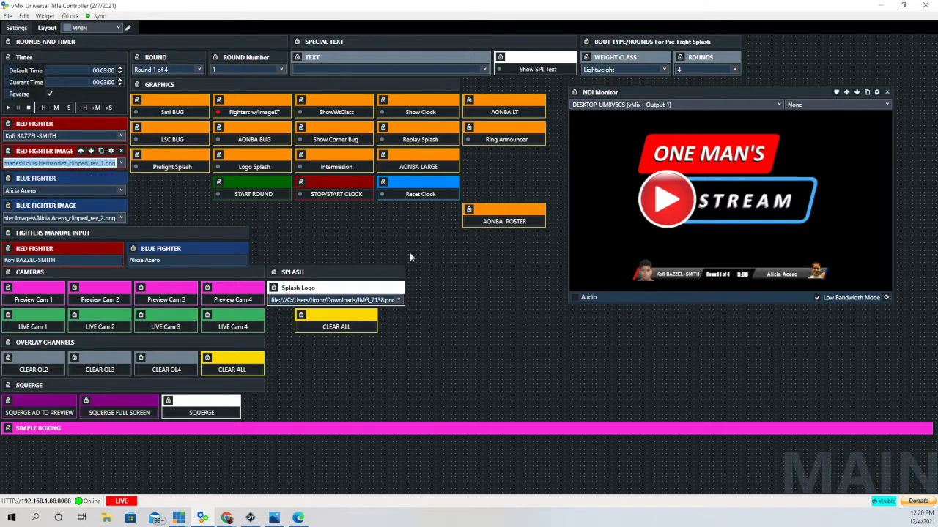
pyautogui.click(122, 164)
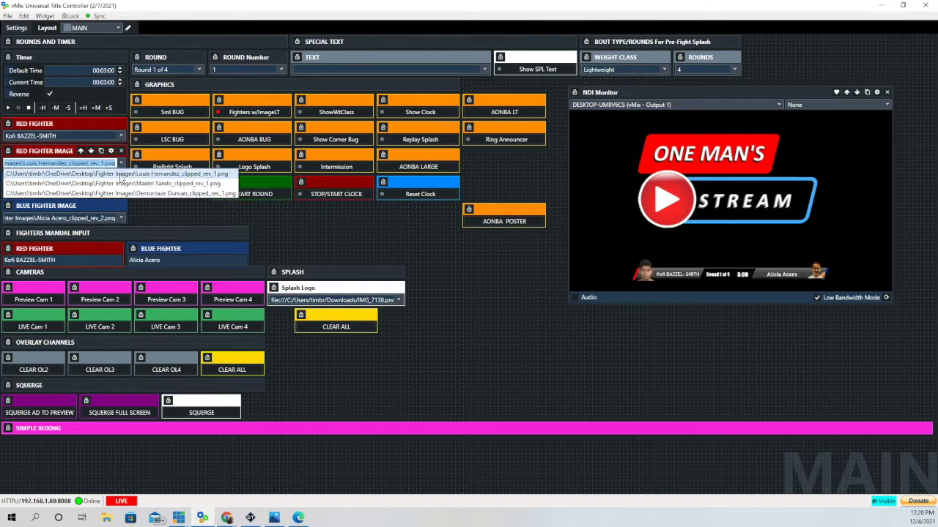
pyautogui.click(121, 183)
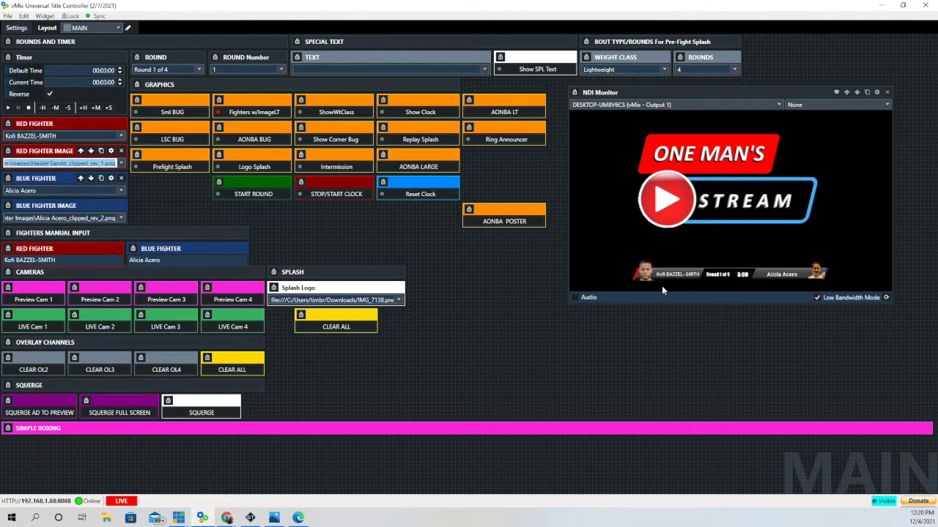
pyautogui.click(122, 164)
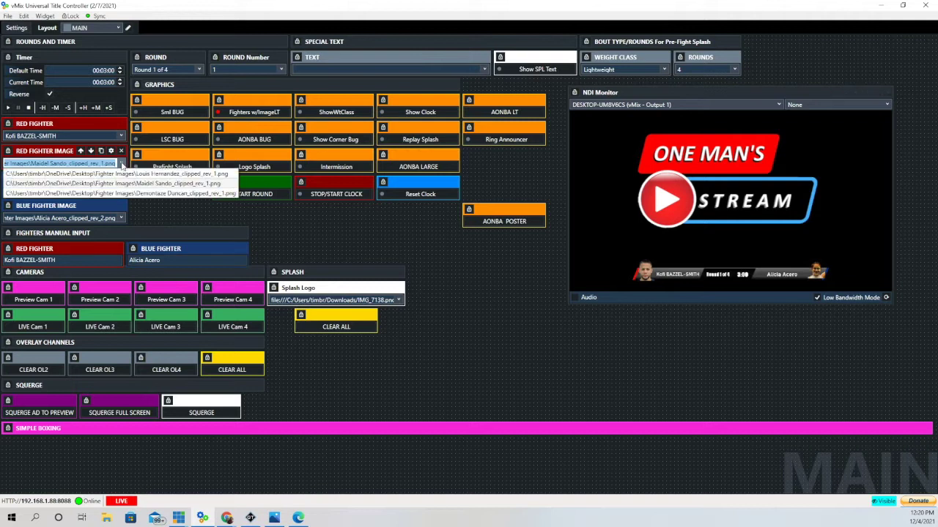
pyautogui.click(122, 194)
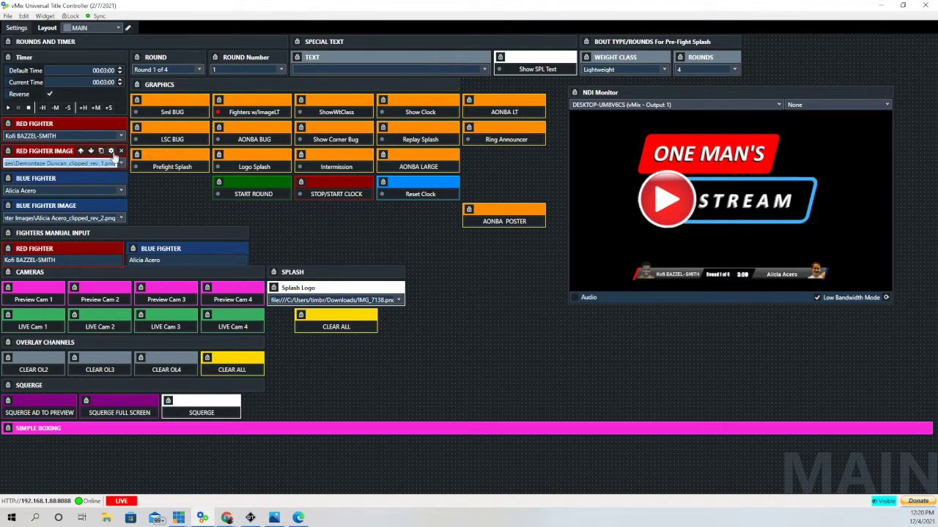
pyautogui.click(111, 152)
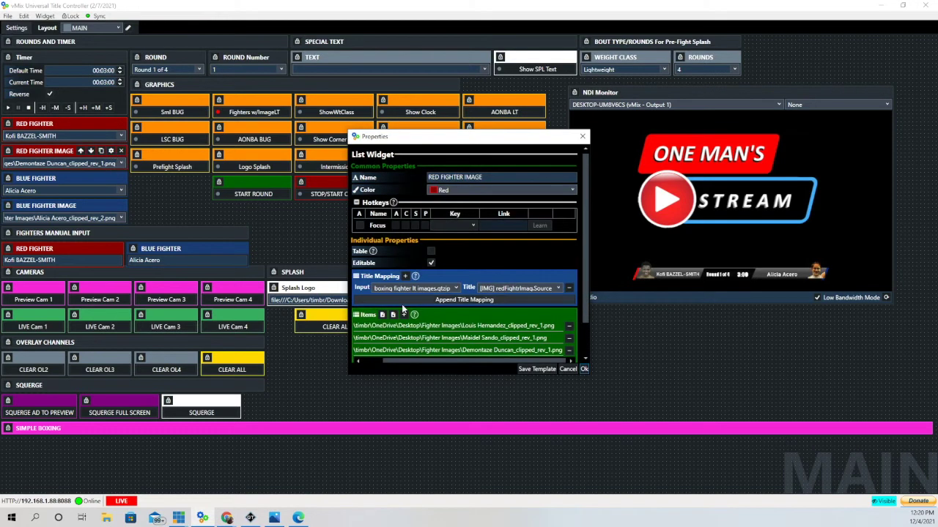
pyautogui.doubleClick(418, 325)
pyautogui.click(642, 311)
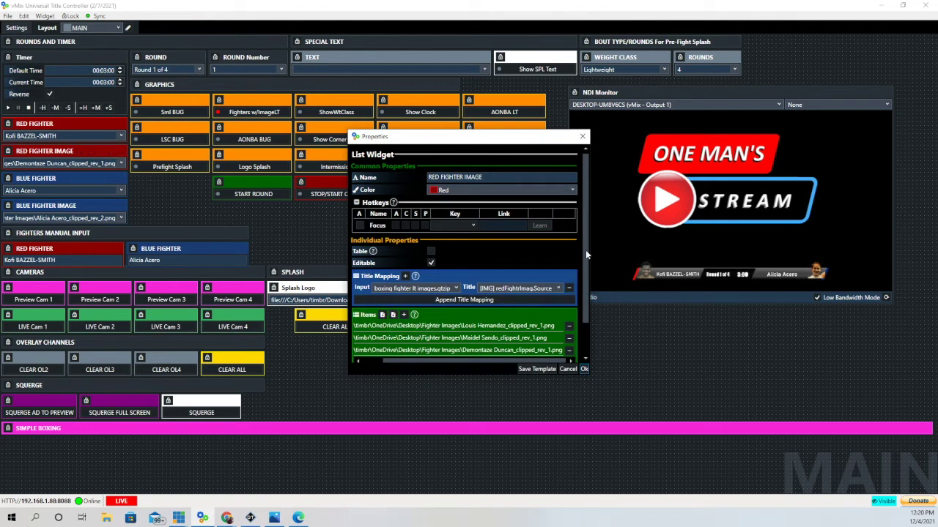
pyautogui.scroll(-1, 590, 279)
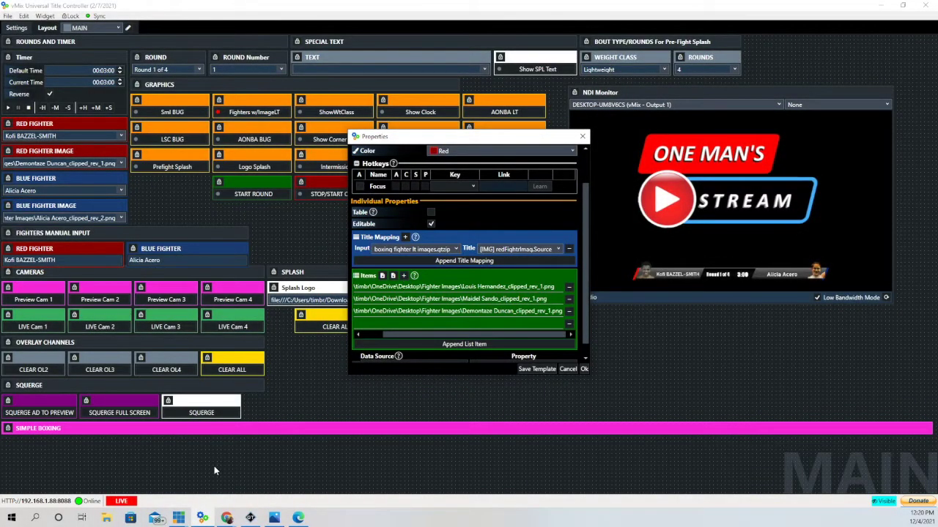
pyautogui.click(106, 518)
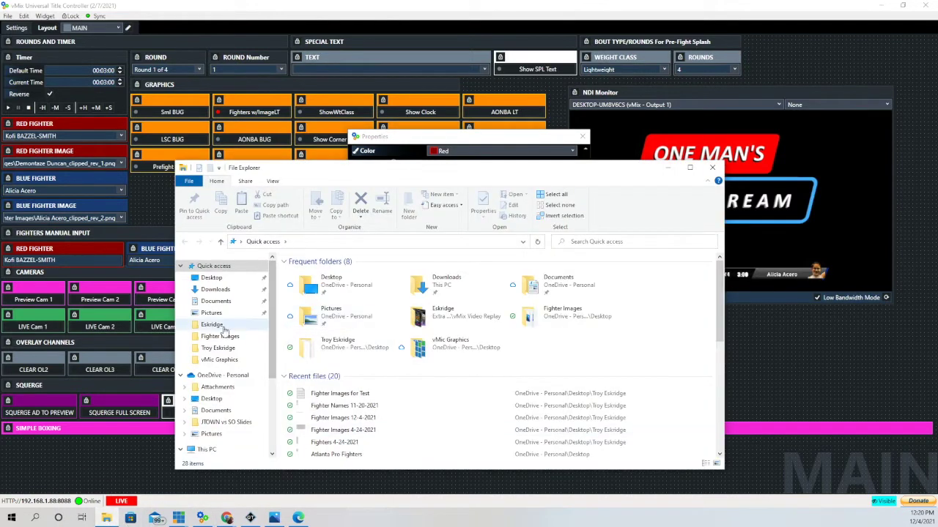
pyautogui.click(220, 336)
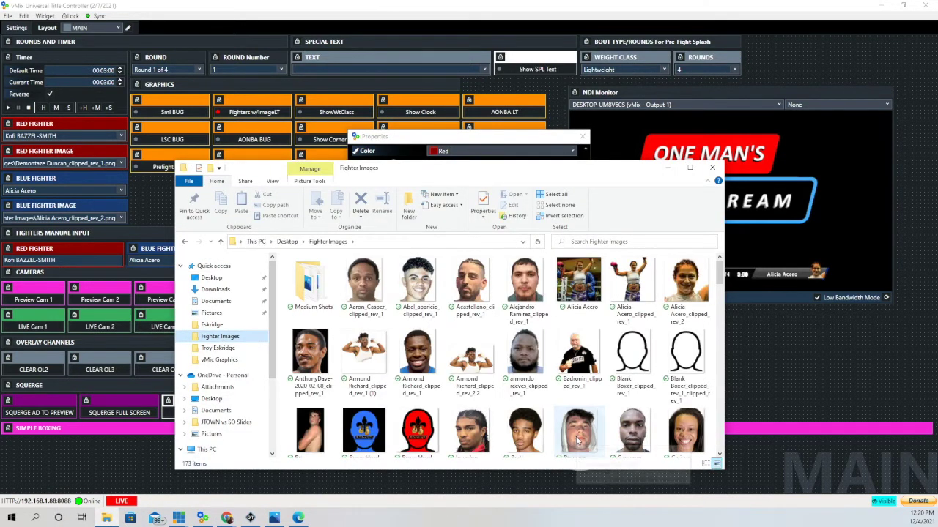
pyautogui.click(577, 440)
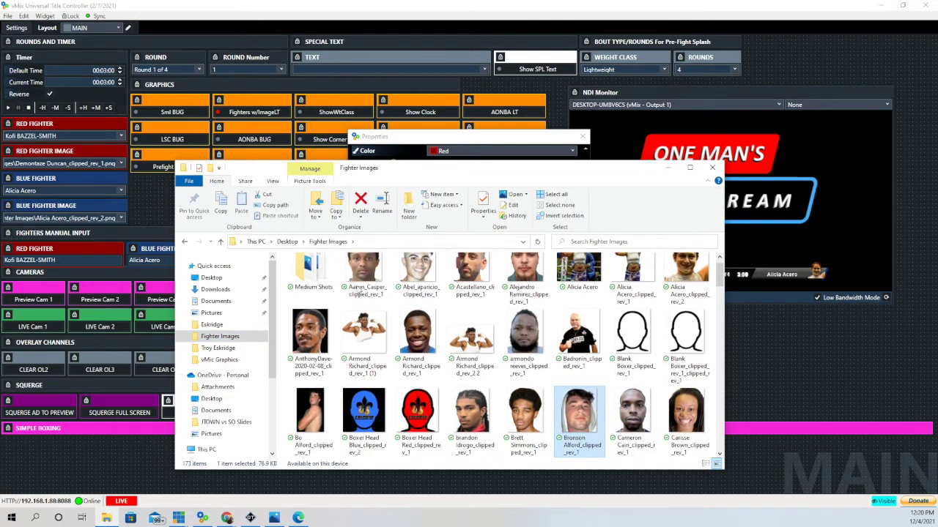
pyautogui.click(284, 208)
pyautogui.click(668, 168)
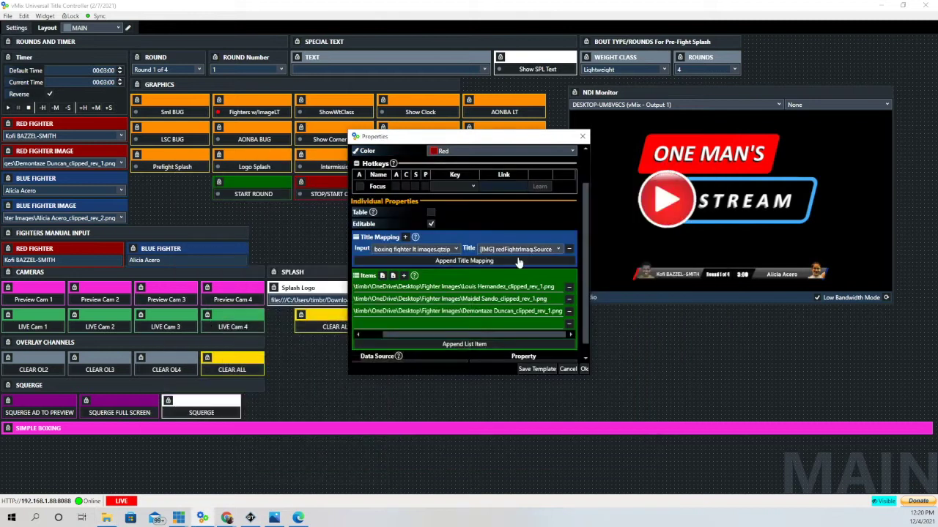
pyautogui.click(362, 325)
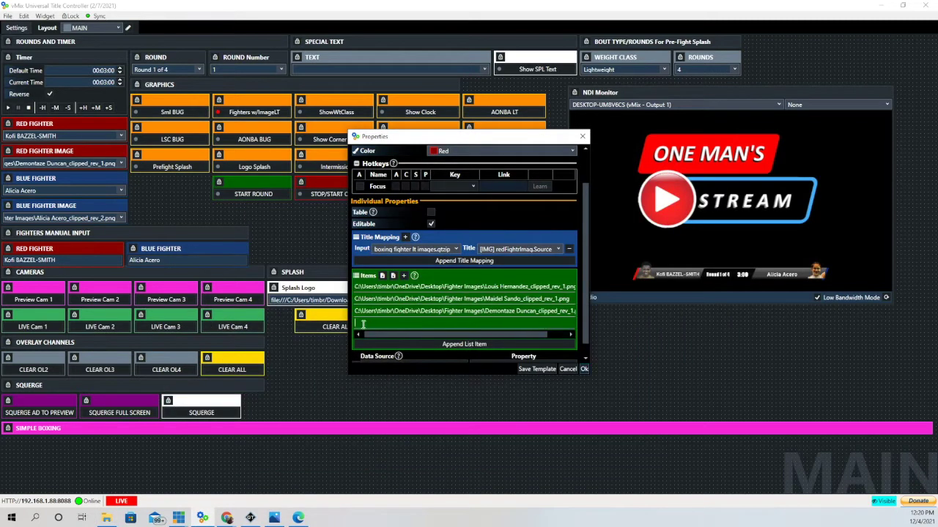
pyautogui.rightClick(362, 324)
pyautogui.click(387, 353)
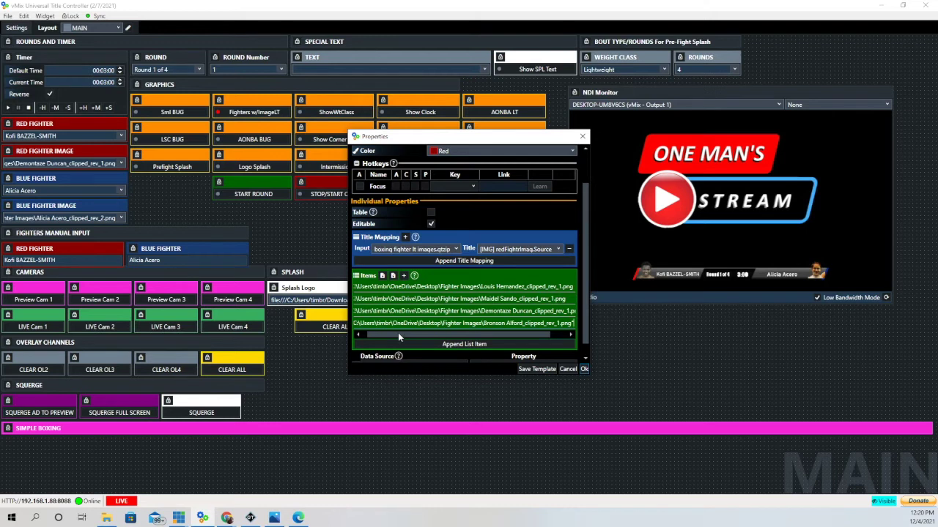
pyautogui.click(354, 325)
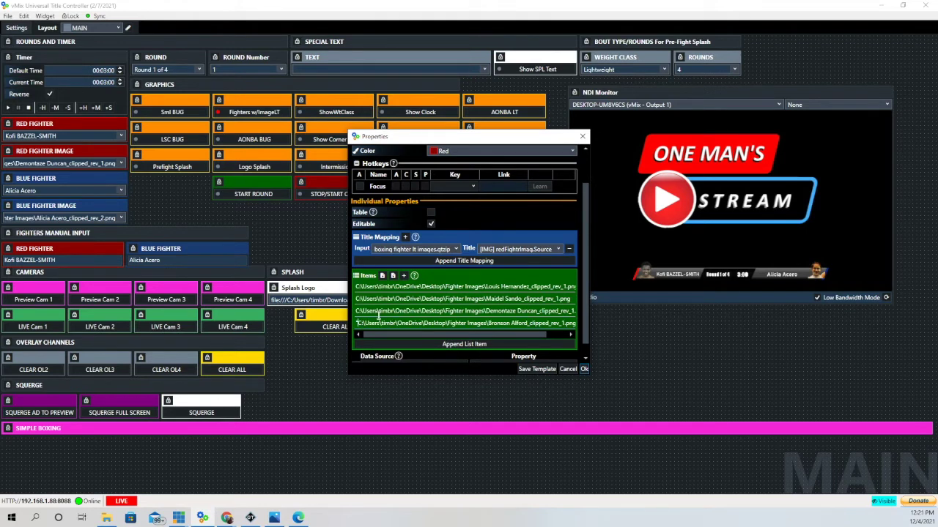
pyautogui.press('Delete')
pyautogui.click(583, 369)
pyautogui.click(121, 163)
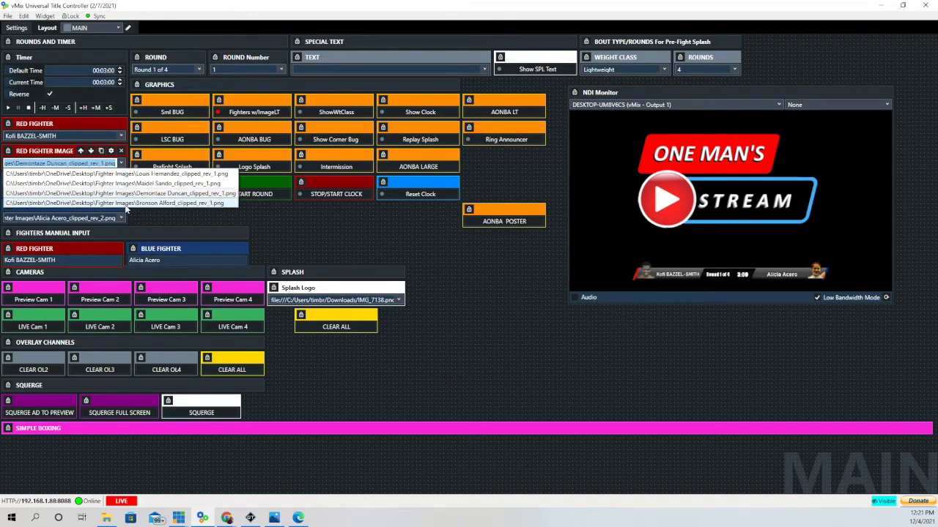
pyautogui.click(126, 204)
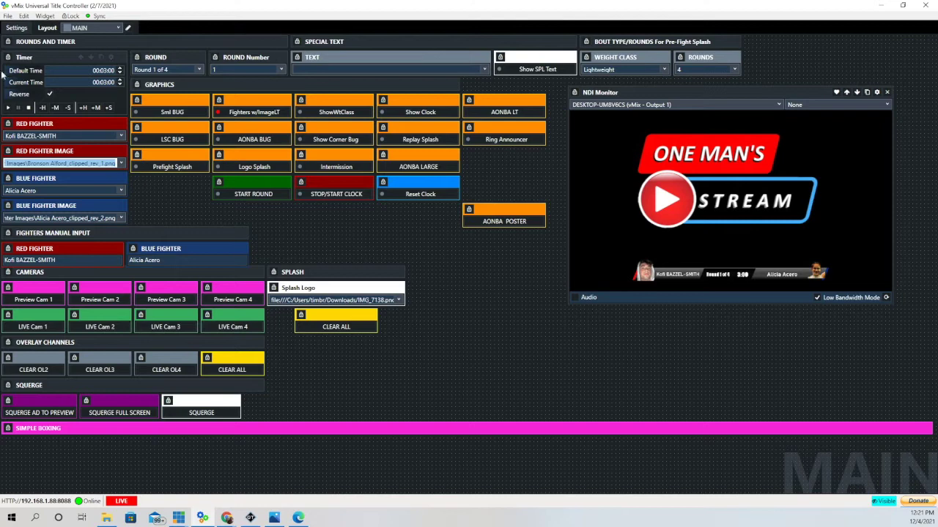
pyautogui.click(111, 57)
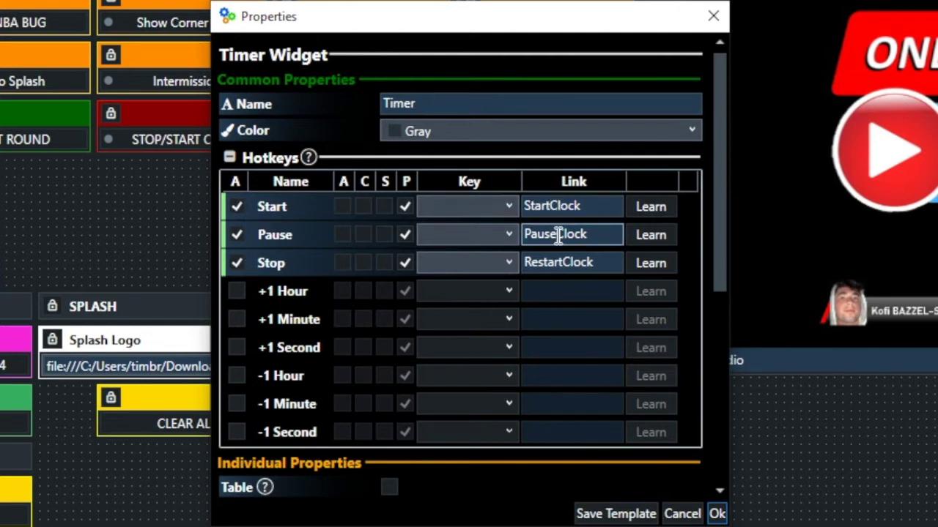
pyautogui.moveTo(715, 72); pyautogui.dragTo(724, 293)
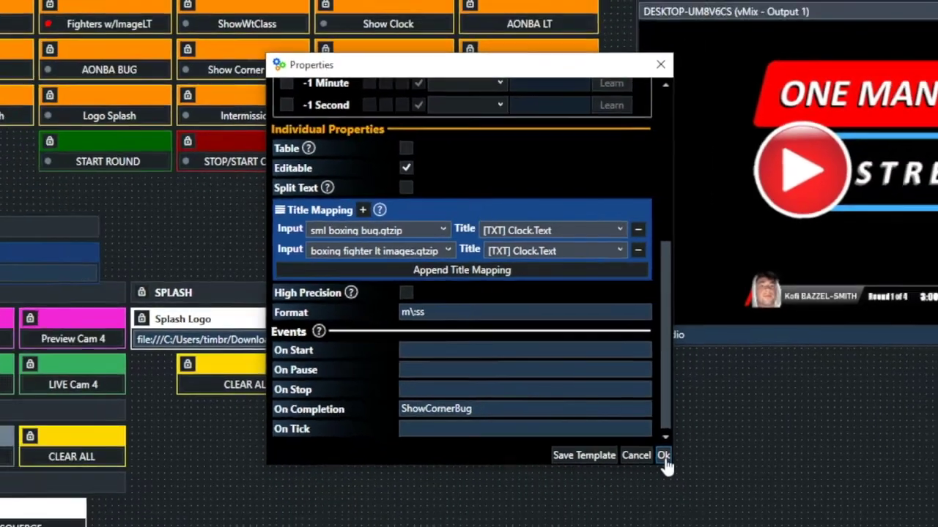
pyautogui.click(716, 513)
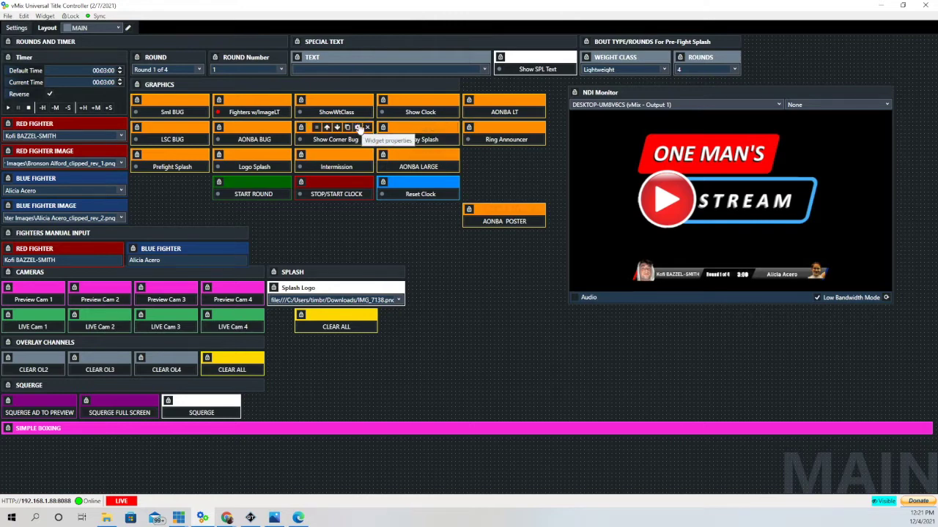
pyautogui.click(357, 128)
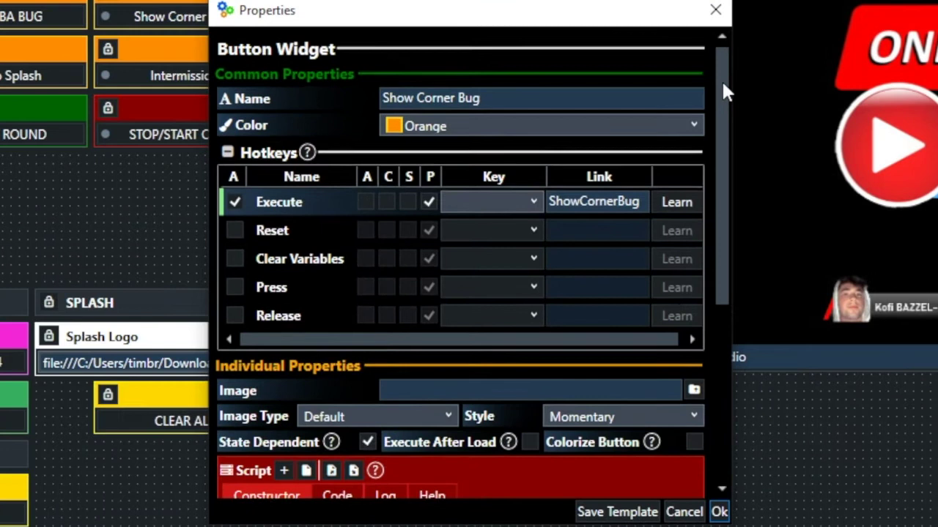
pyautogui.scroll(-3, 586, 211)
pyautogui.moveTo(722, 183); pyautogui.dragTo(714, 268)
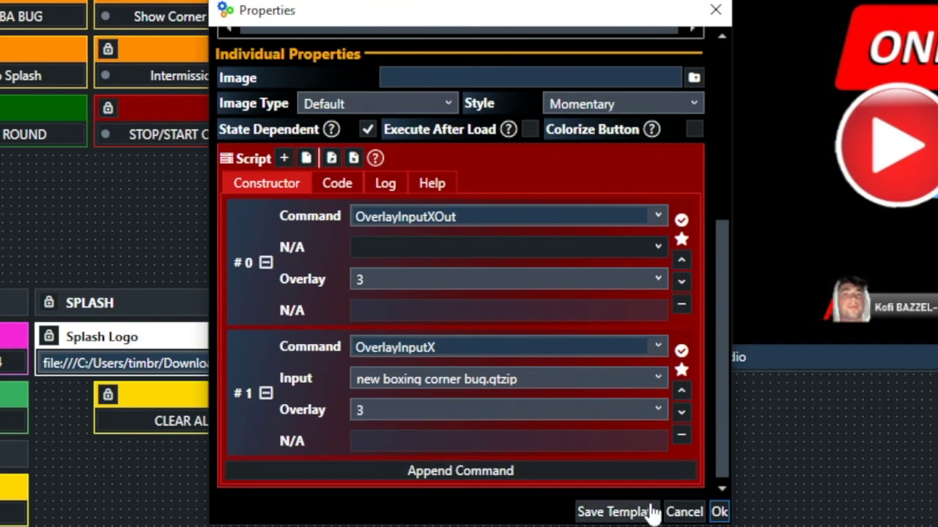
pyautogui.moveTo(720, 370); pyautogui.dragTo(732, 199)
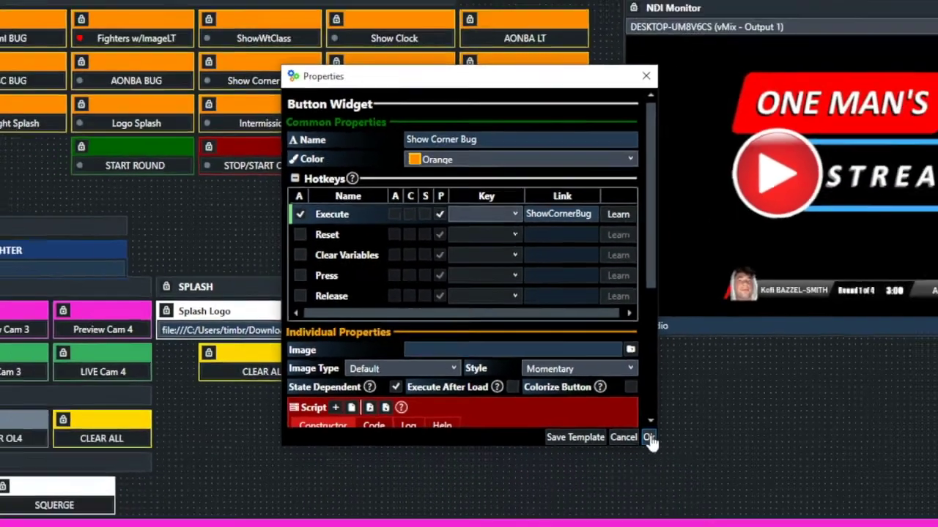
pyautogui.click(649, 437)
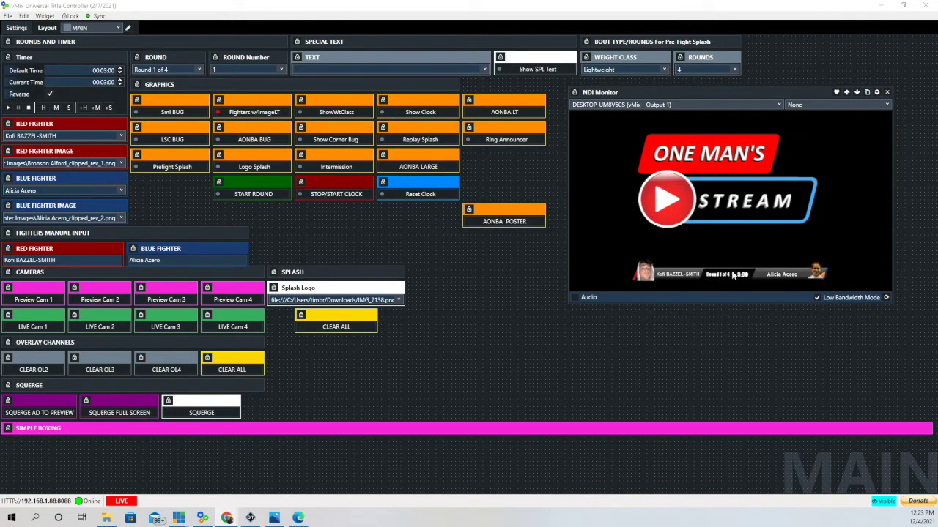
# - Cycle the round through Round 2 of 4, Round 3 of 4, then Round 1 of 3, and clear OL3
pyautogui.click(199, 69)
pyautogui.click(198, 69)
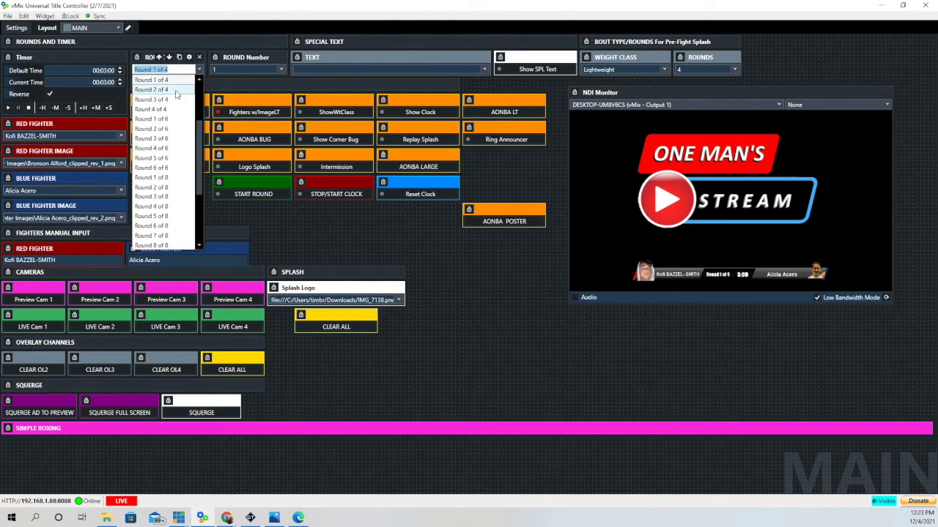
pyautogui.click(152, 89)
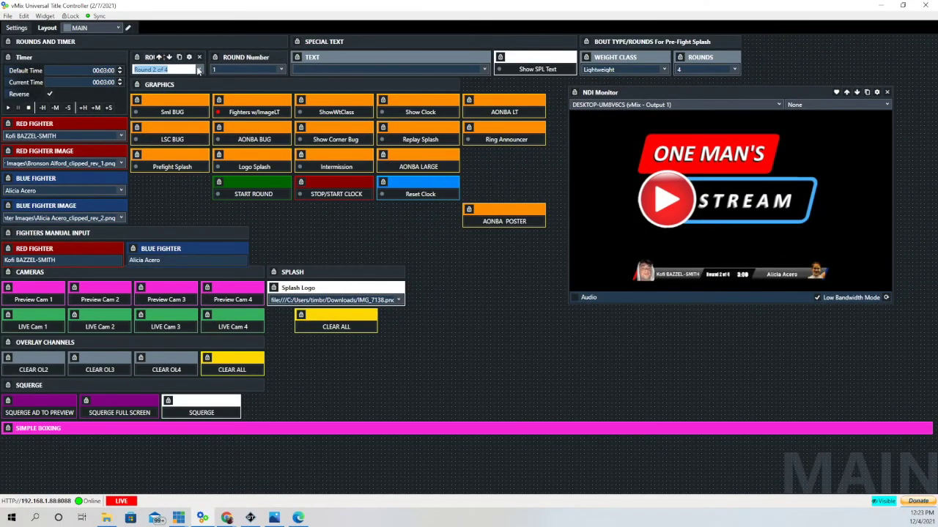
pyautogui.click(199, 69)
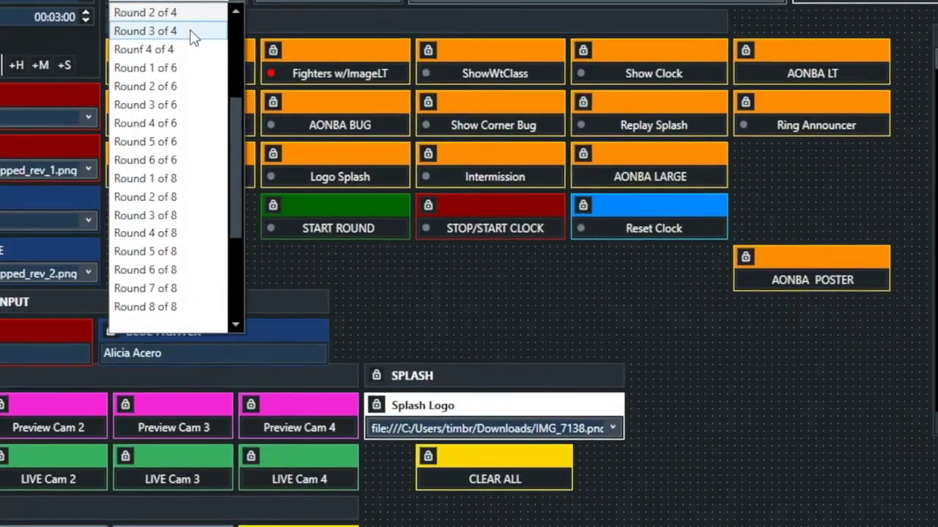
pyautogui.click(190, 32)
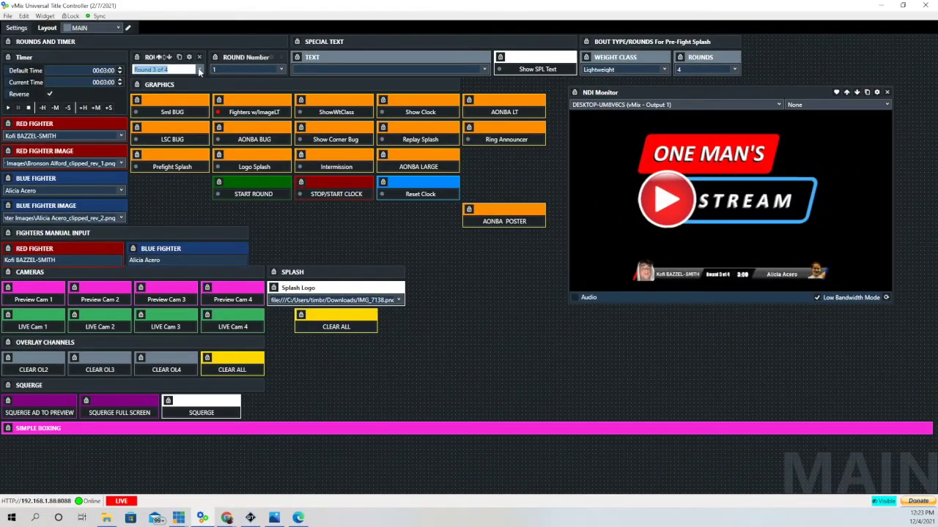
pyautogui.click(198, 70)
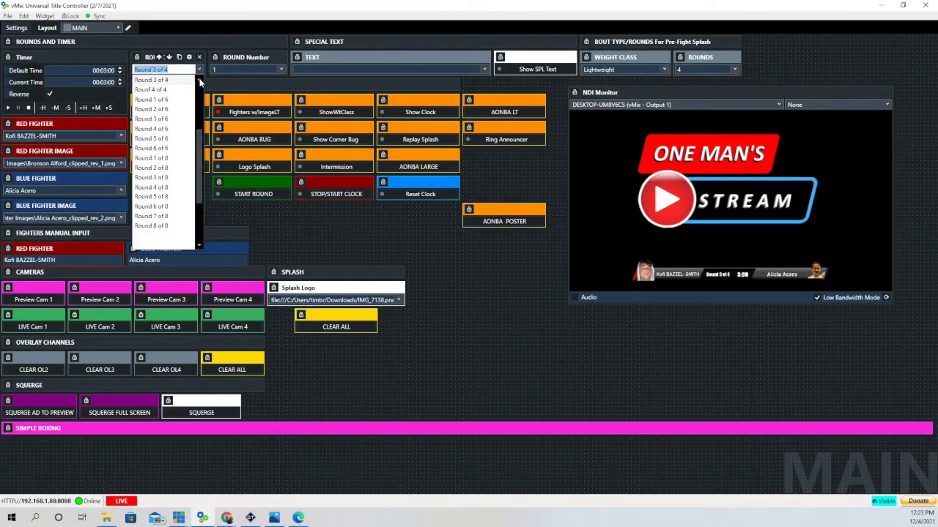
pyautogui.scroll(3, 201, 82)
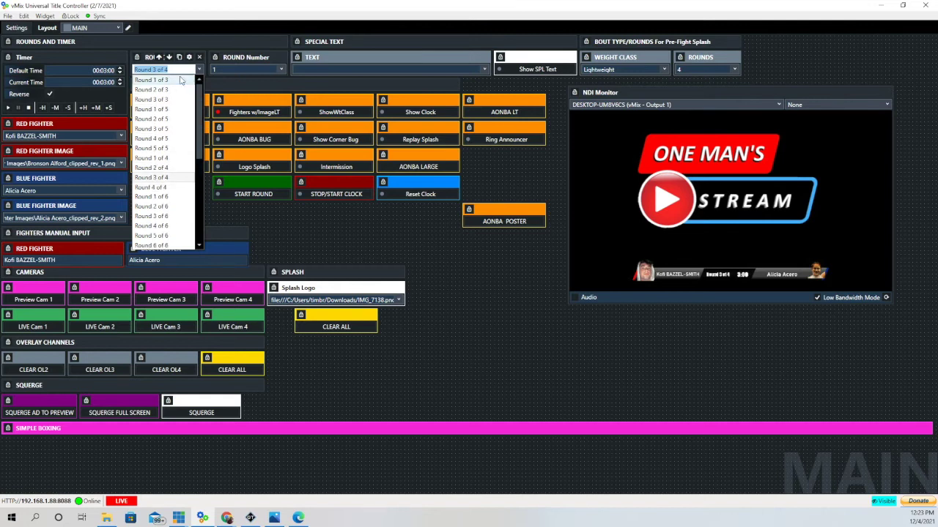
pyautogui.click(168, 79)
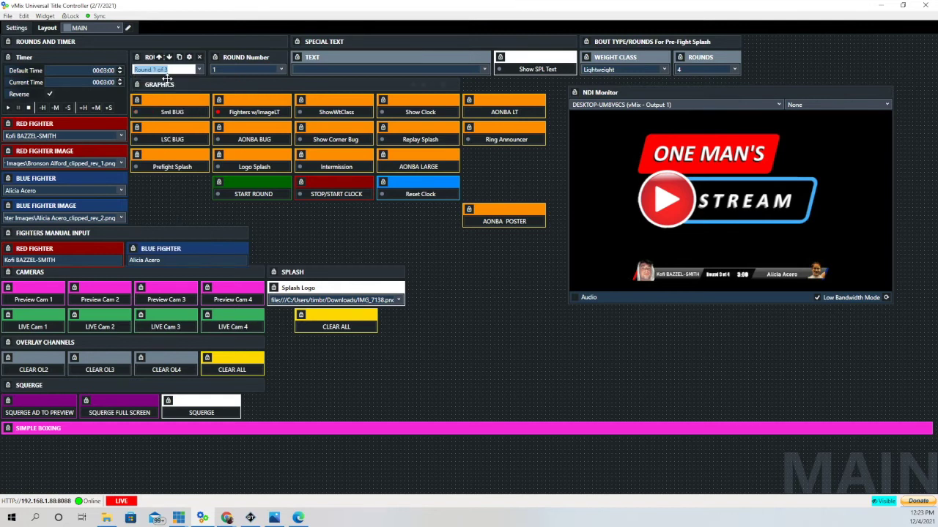
pyautogui.click(98, 373)
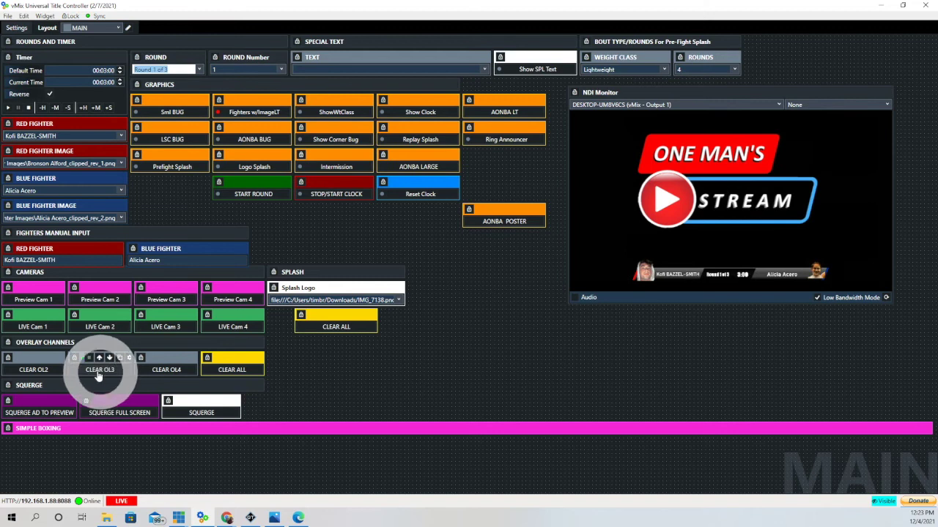
# - Start the round so the clock counts down from 3:00 with the corner bug on air
pyautogui.click(260, 197)
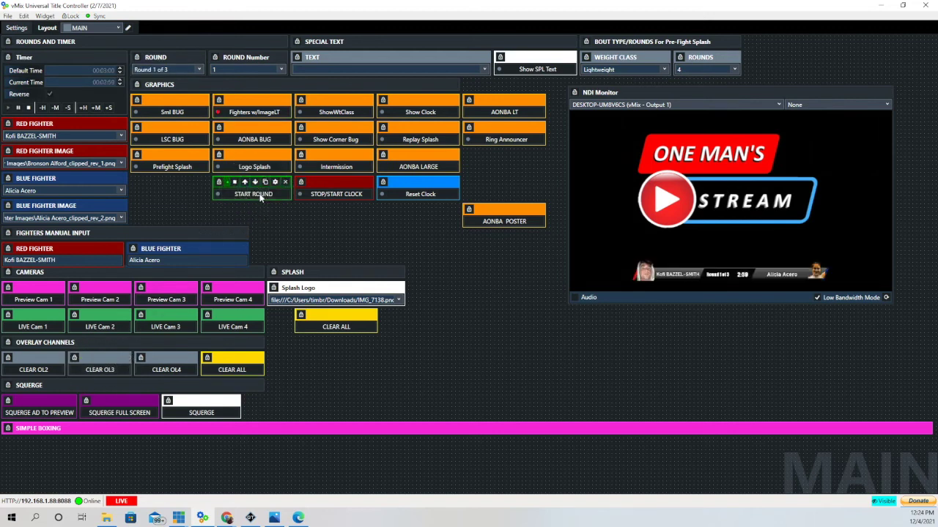